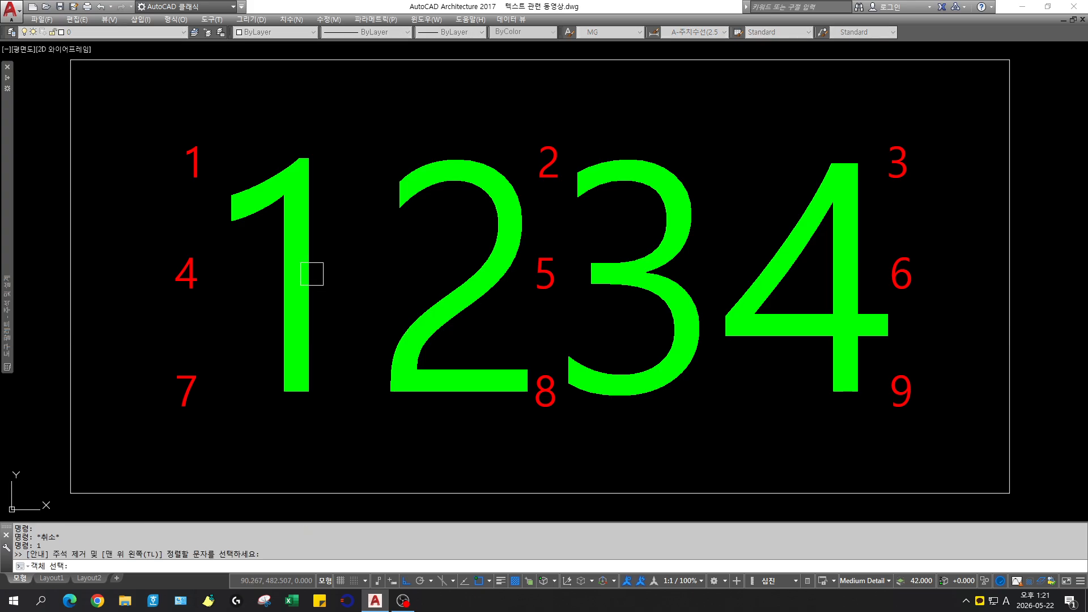
# Step: Remove the annotative property from the green 1234 text and justify it top left (TL) using custom command 1
pyautogui.click(318, 270)
pyautogui.press('Return')
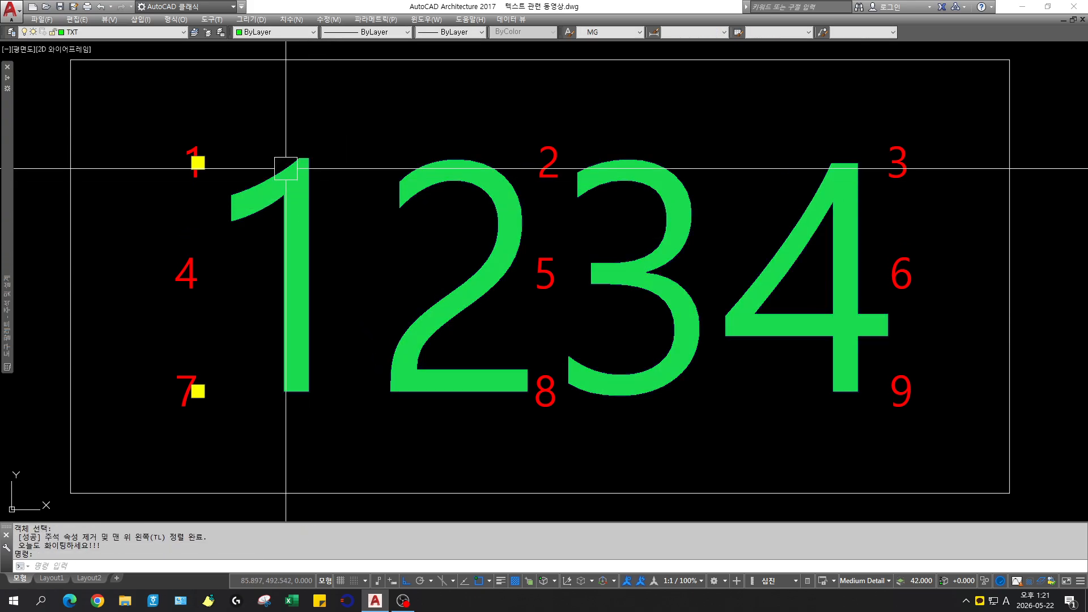
pyautogui.press('Escape')
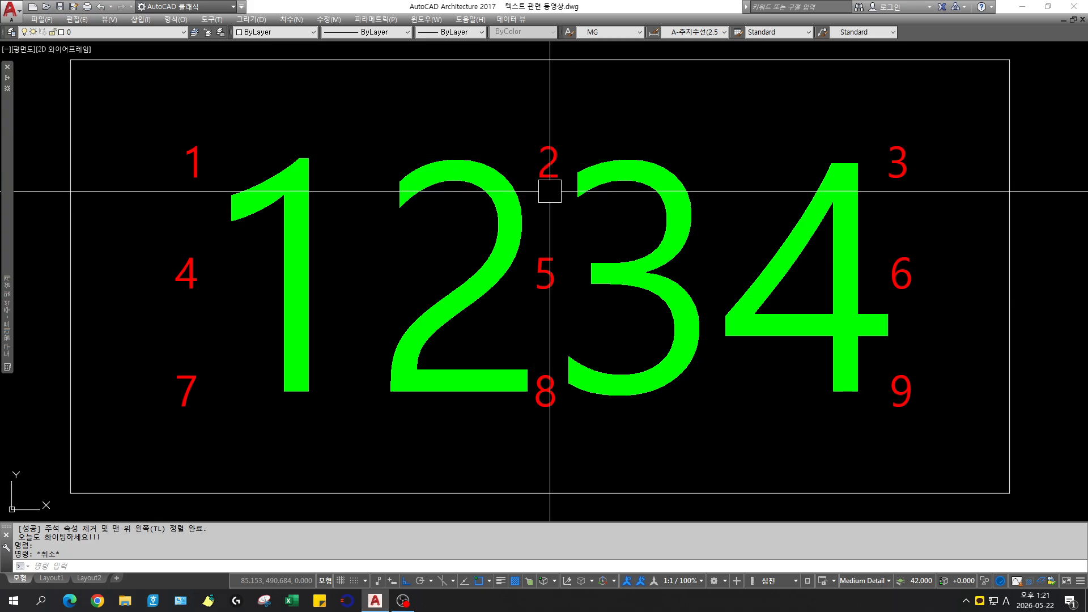
# Step: Run custom command 2 on the green 1234 text to strip its annotative property and justify it top center (TC)
pyautogui.write('2')
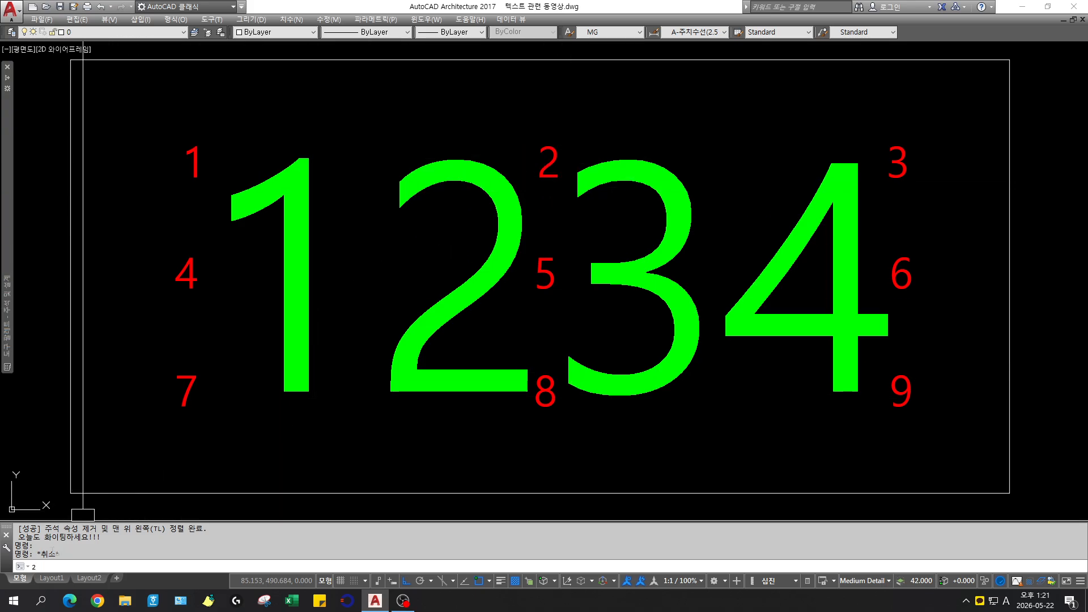
pyautogui.press('Return')
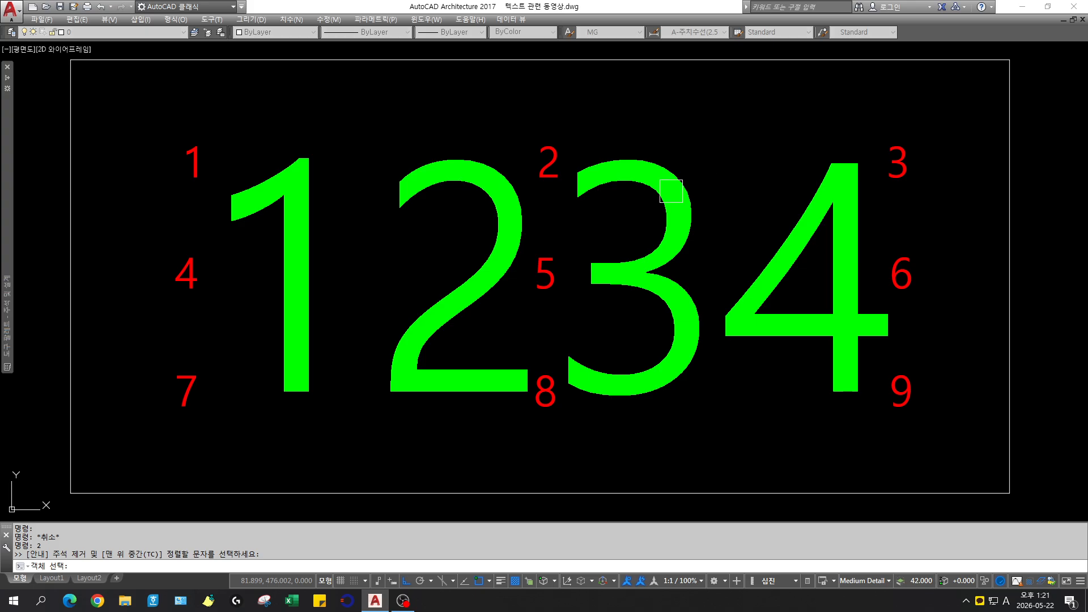
pyautogui.click(669, 179)
pyautogui.press('Return')
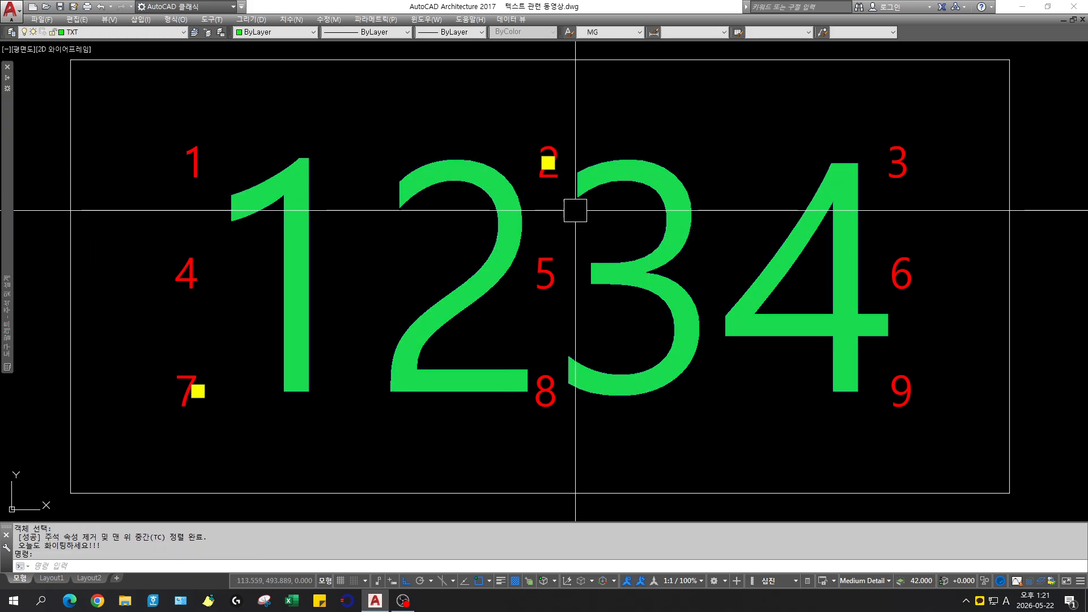
pyautogui.press('Escape')
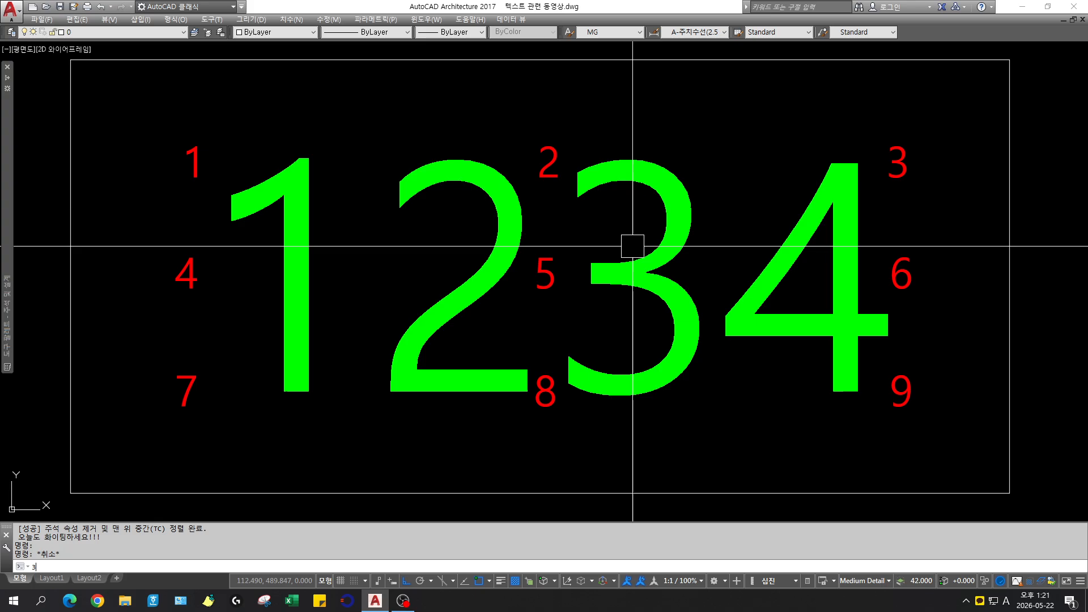
# Step: Run custom command 3 on the green 1234 text to strip its annotative property and justify it top right (TR)
pyautogui.press('Return')
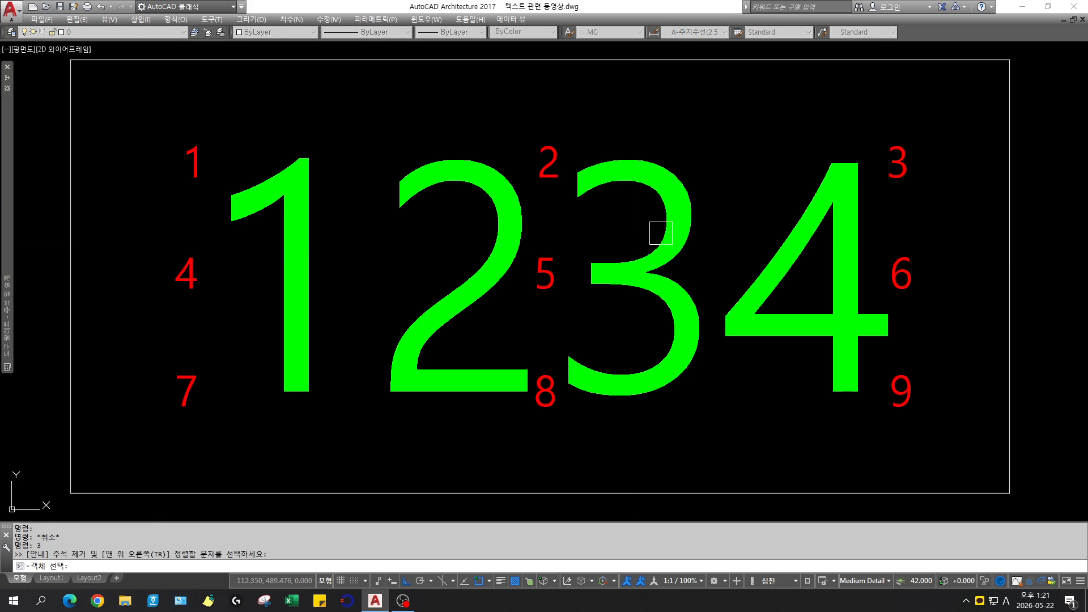
pyautogui.click(660, 233)
pyautogui.press('Return')
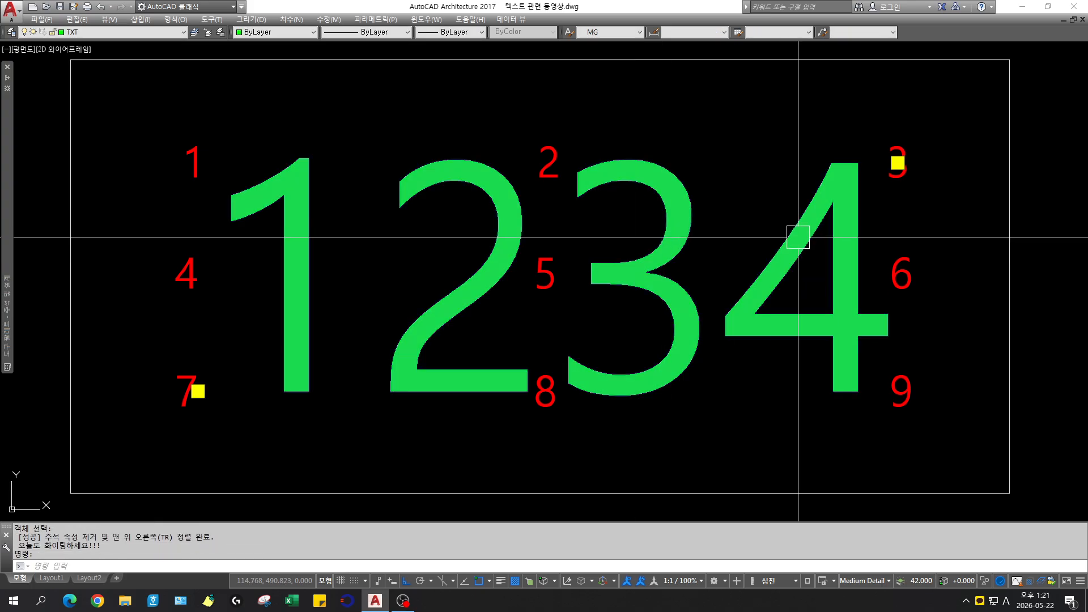
pyautogui.press('Escape')
# Step: Run custom command 4 on the green 1234 text to strip its annotative property and justify it middle left (ML)
pyautogui.write('4')
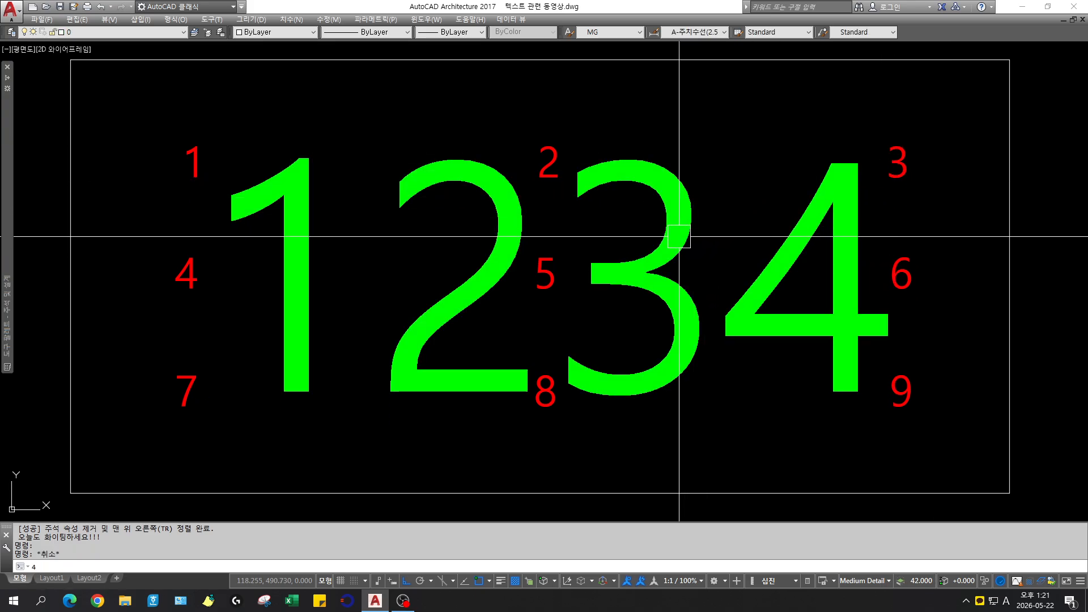
pyautogui.press('Return')
pyautogui.click(655, 256)
pyautogui.press('Return')
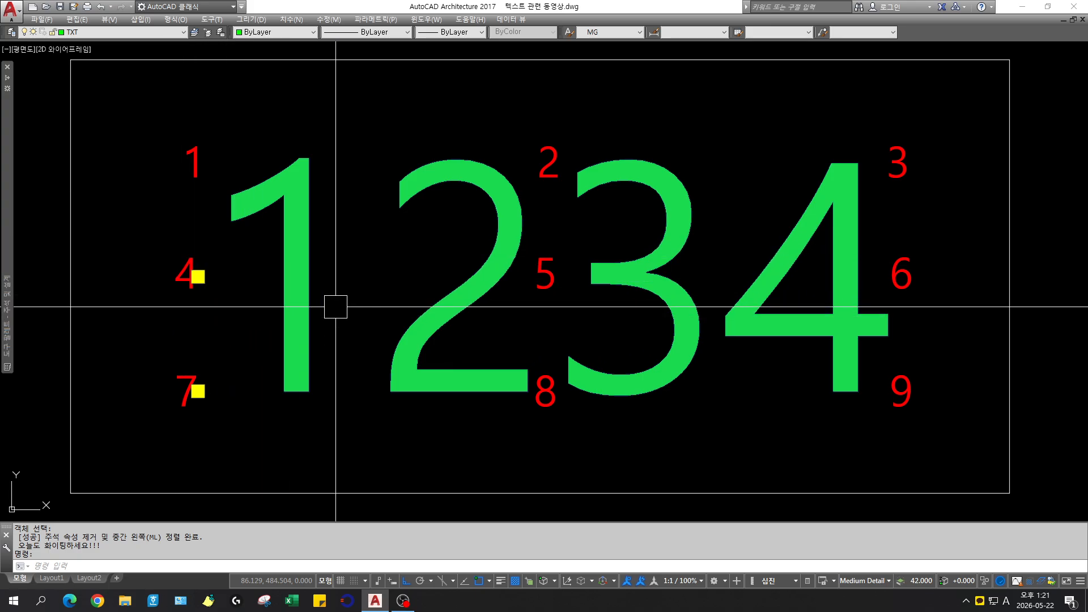
pyautogui.press('Escape')
# Step: Run custom command 5 on the green 1234 text to strip its annotative property and justify it middle center (MC)
pyautogui.write('5')
pyautogui.press('Return')
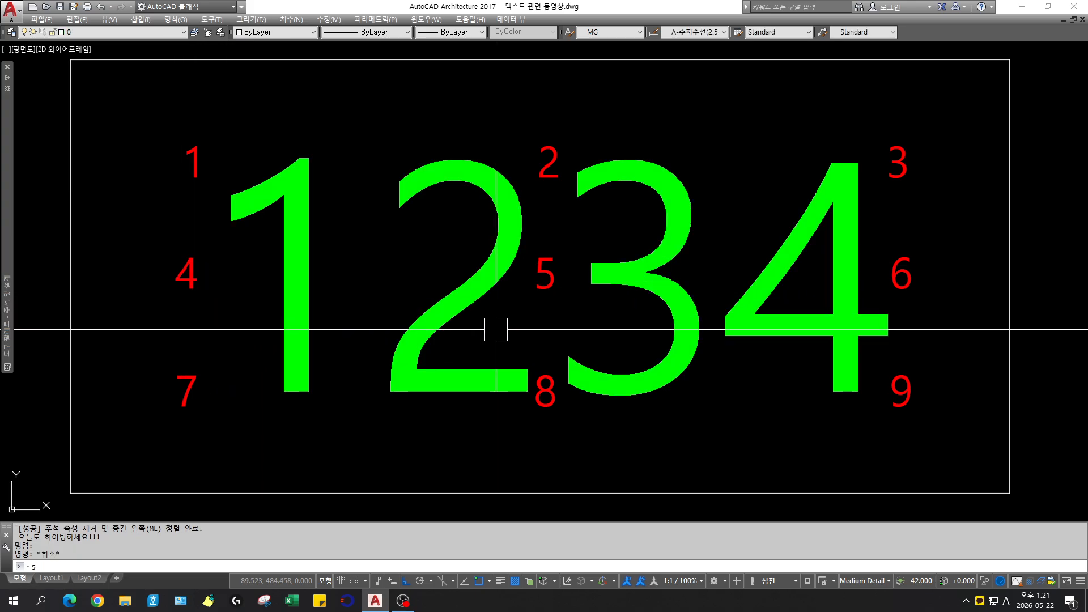
pyautogui.click(470, 308)
pyautogui.press('Return')
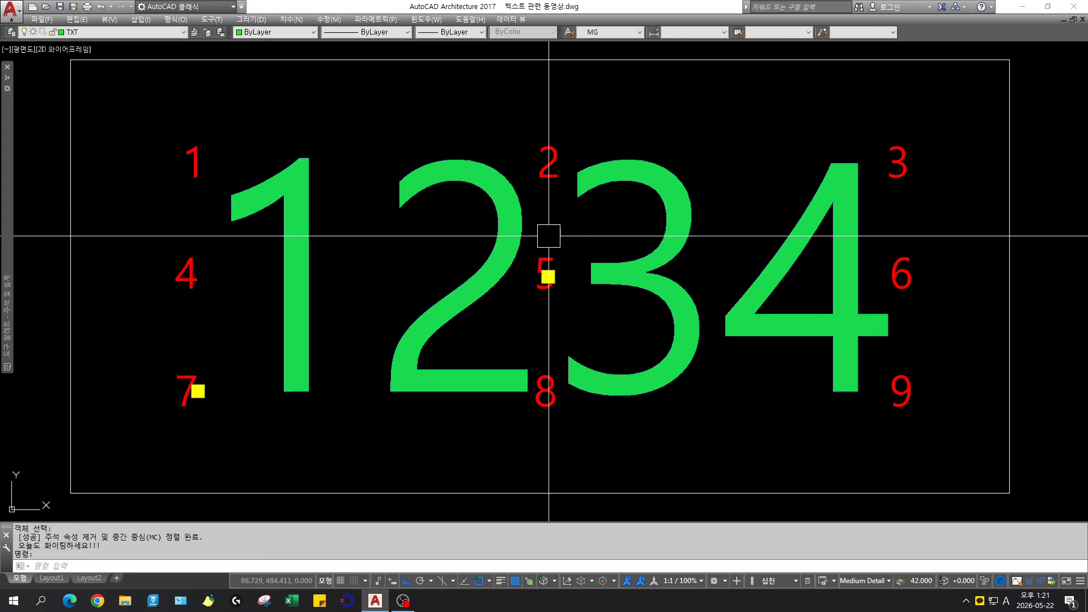
pyautogui.press('Escape')
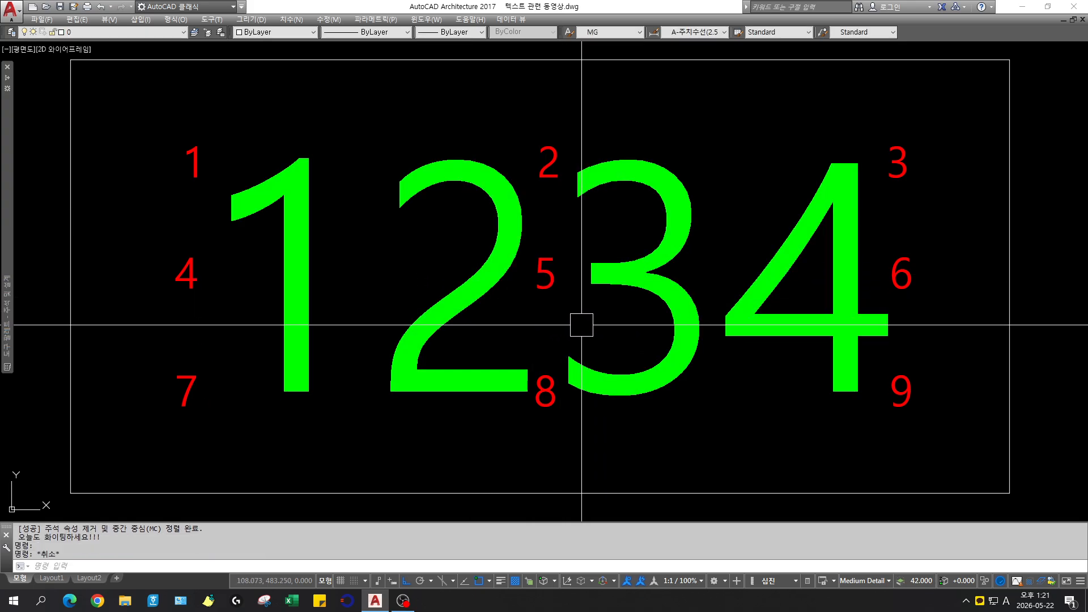
# Step: Run custom command 6 on the green 1234 text to strip its annotative property and justify it middle right (MR)
pyautogui.write('6')
pyautogui.press('Return')
pyautogui.click(844, 281)
pyautogui.press('Return')
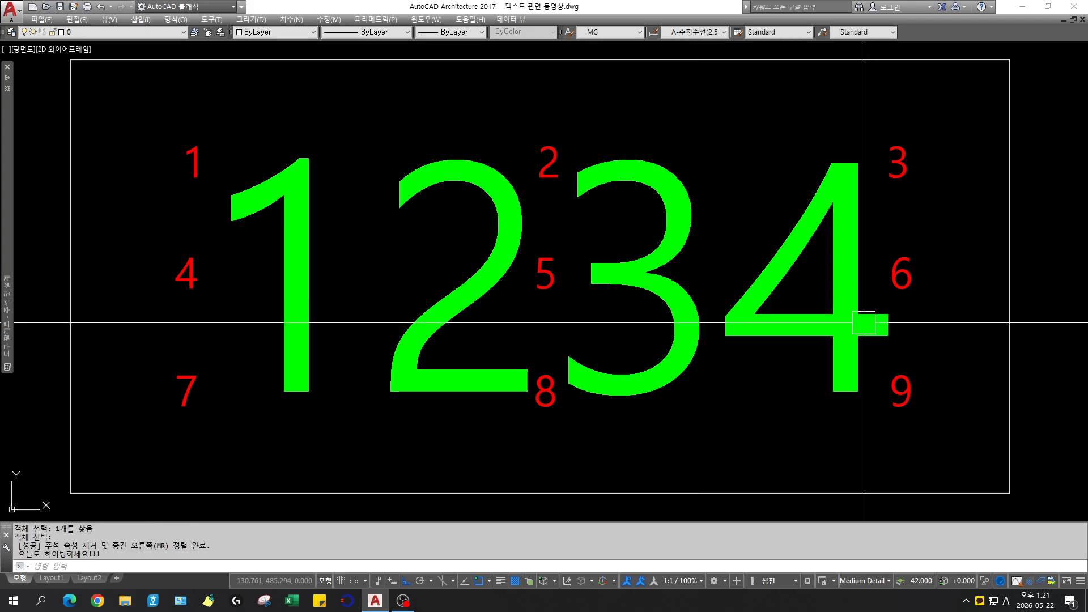
pyautogui.press('Escape')
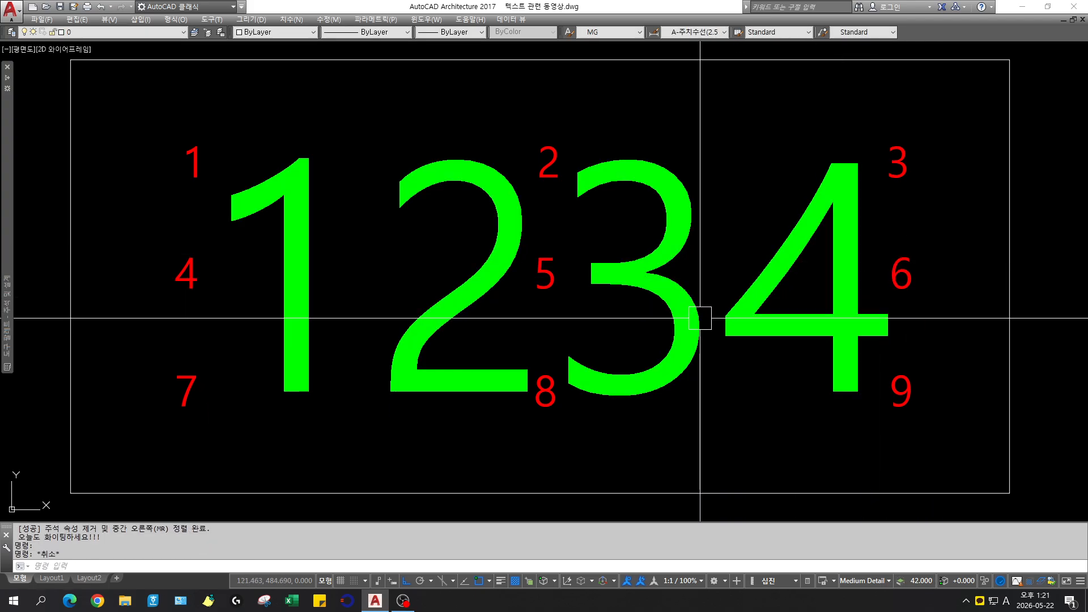
# Step: Run custom command 7 on the green 1234 text to strip its annotative property and justify it left (L)
pyautogui.click(452, 321)
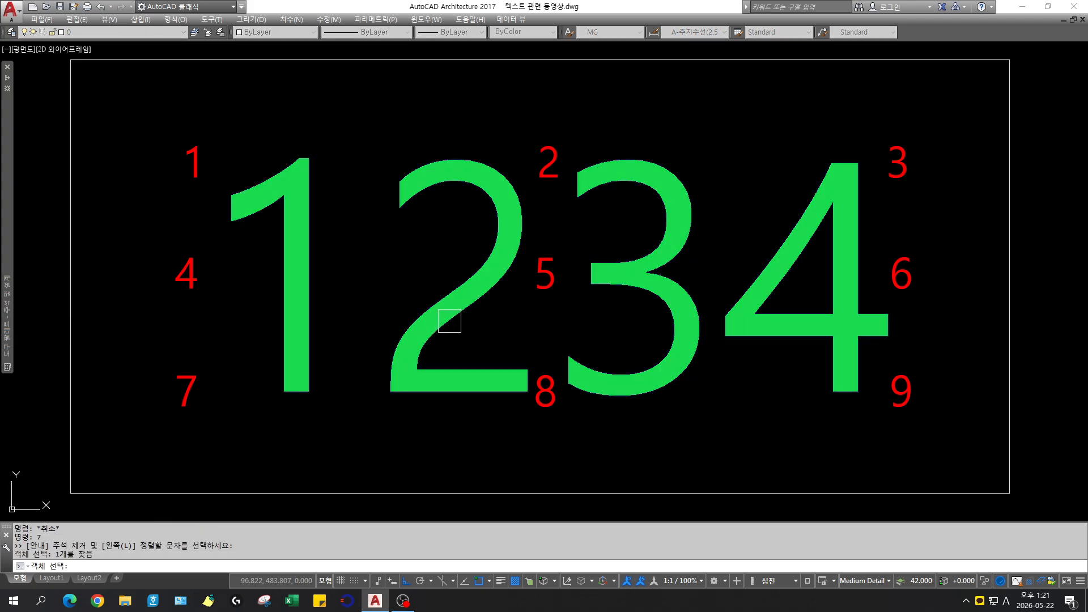
pyautogui.press('Return')
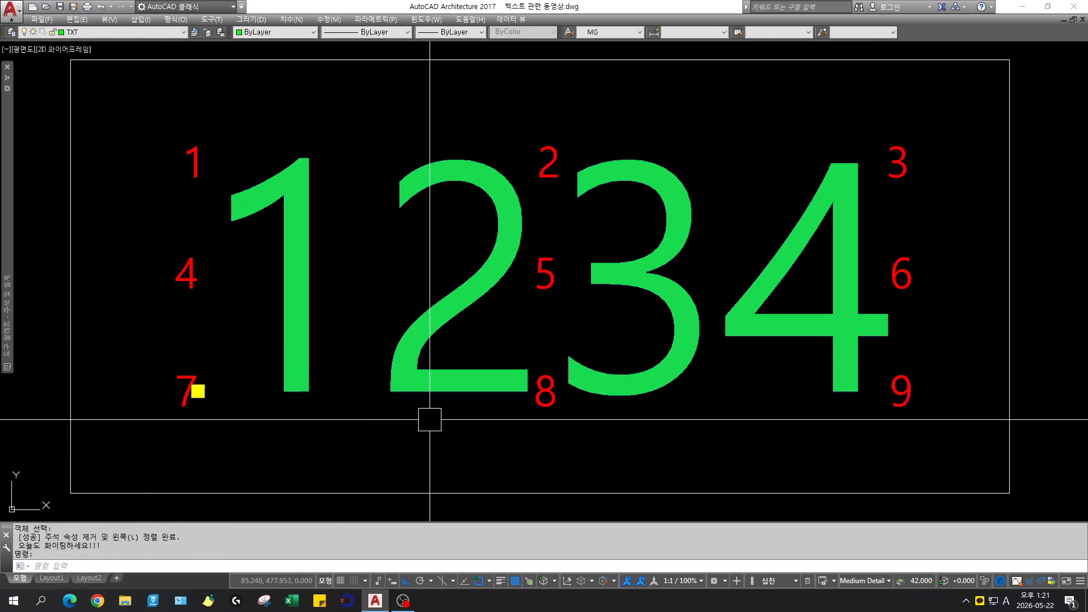
pyautogui.press('Escape')
pyautogui.press('Escape')
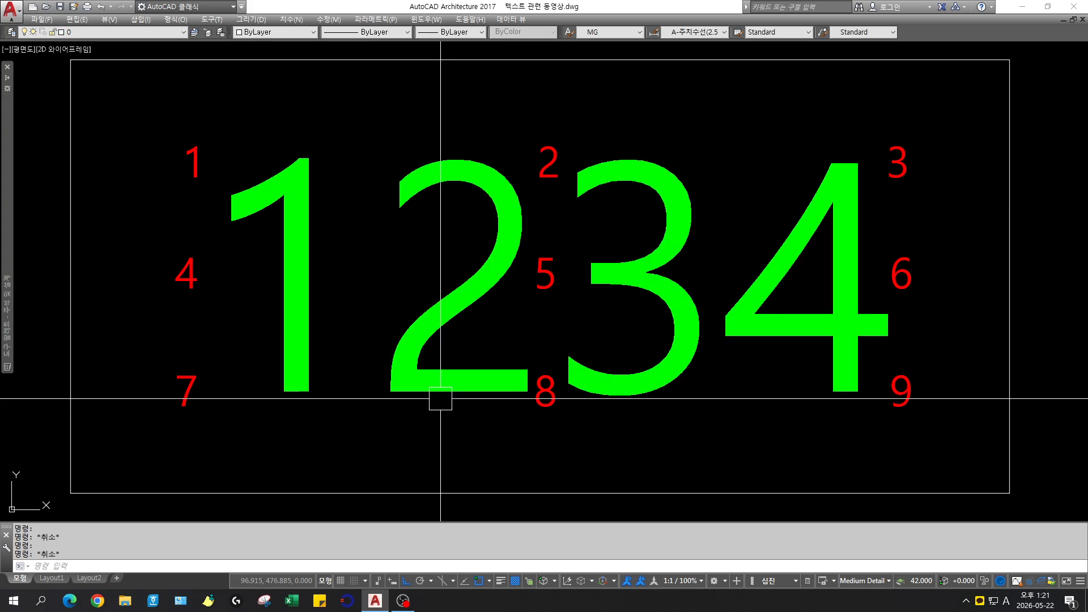
# Step: Run custom command 8 on the green 1234 text to strip its annotative property and justify it center (C)
pyautogui.write('8')
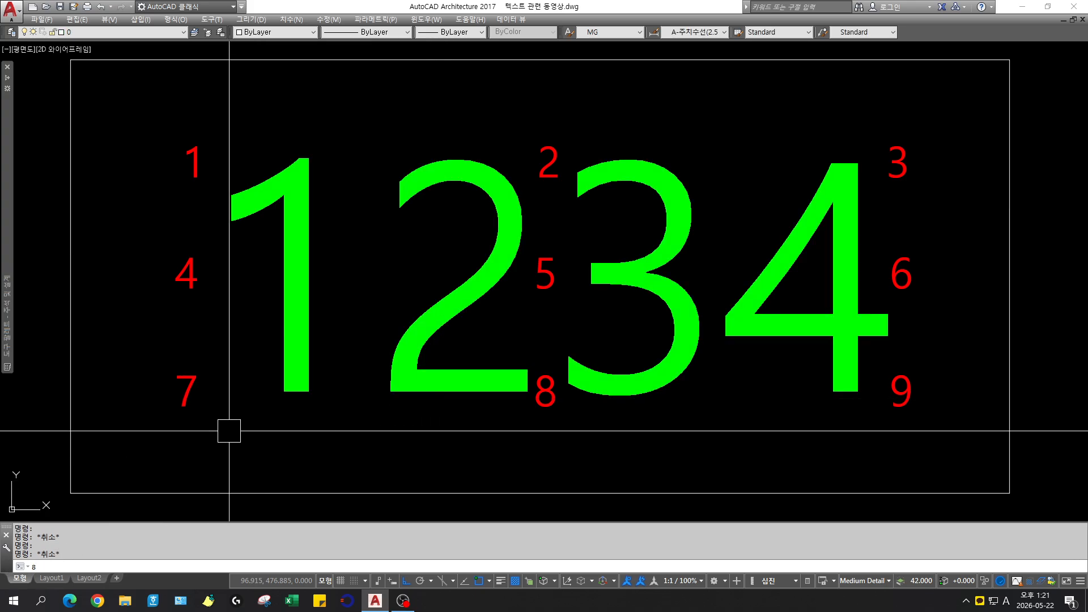
pyautogui.click(474, 397)
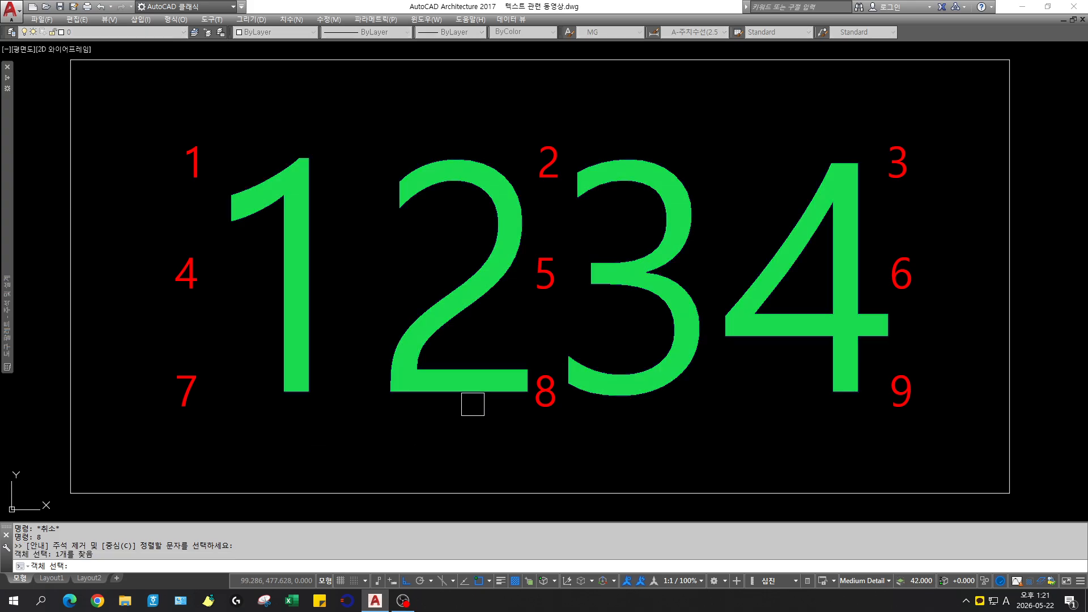
pyautogui.press('Return')
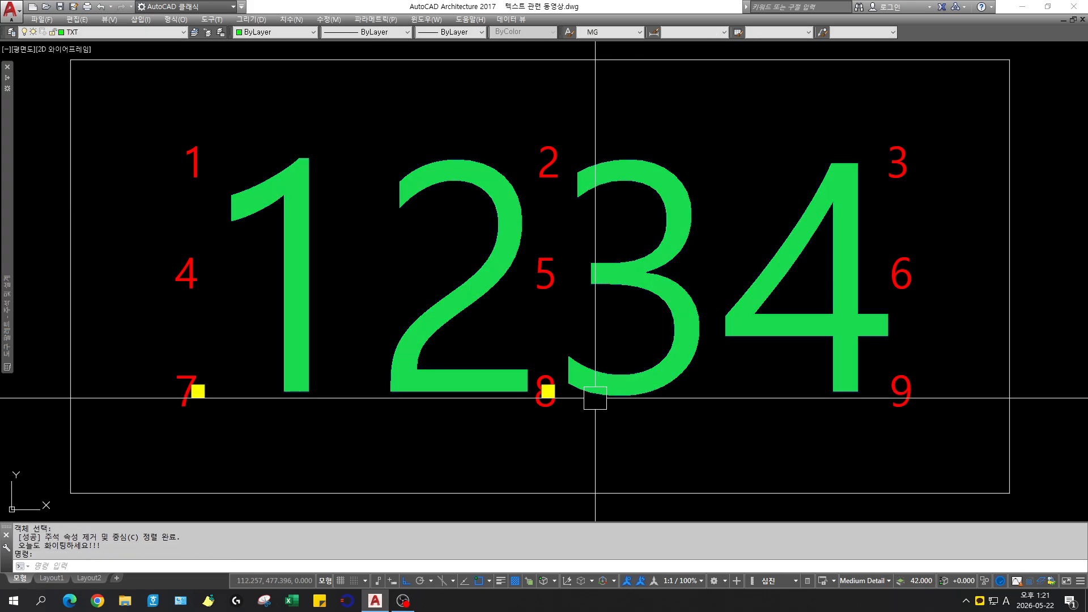
pyautogui.press('Escape')
# Step: Run custom command 9 on the green 1234 text to strip its annotative property and justify it right (R)
pyautogui.write('9')
pyautogui.press('Return')
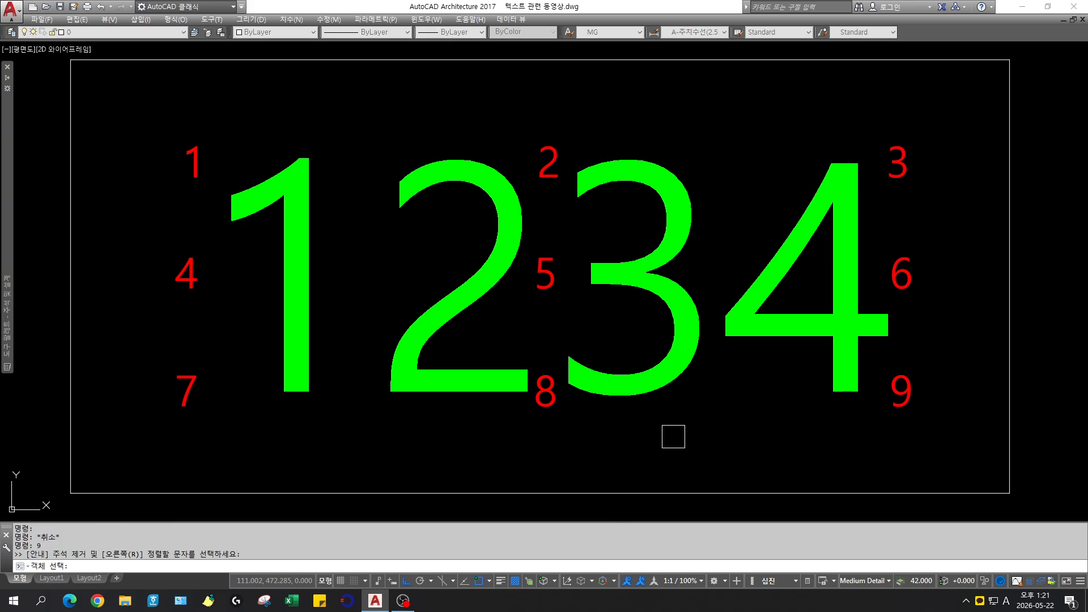
pyautogui.click(841, 354)
pyautogui.press('Return')
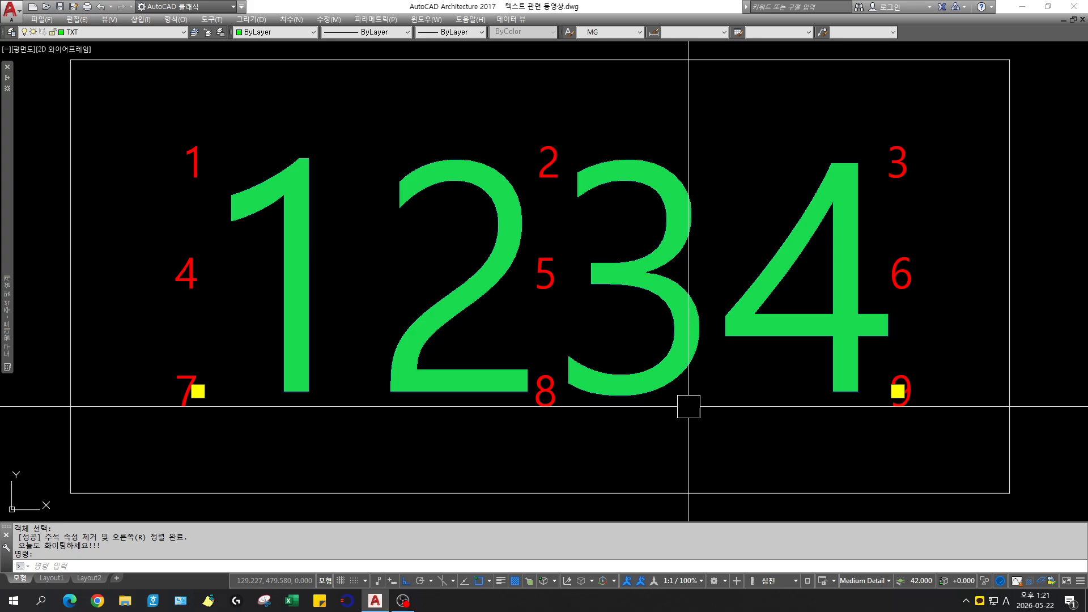
pyautogui.press('Escape')
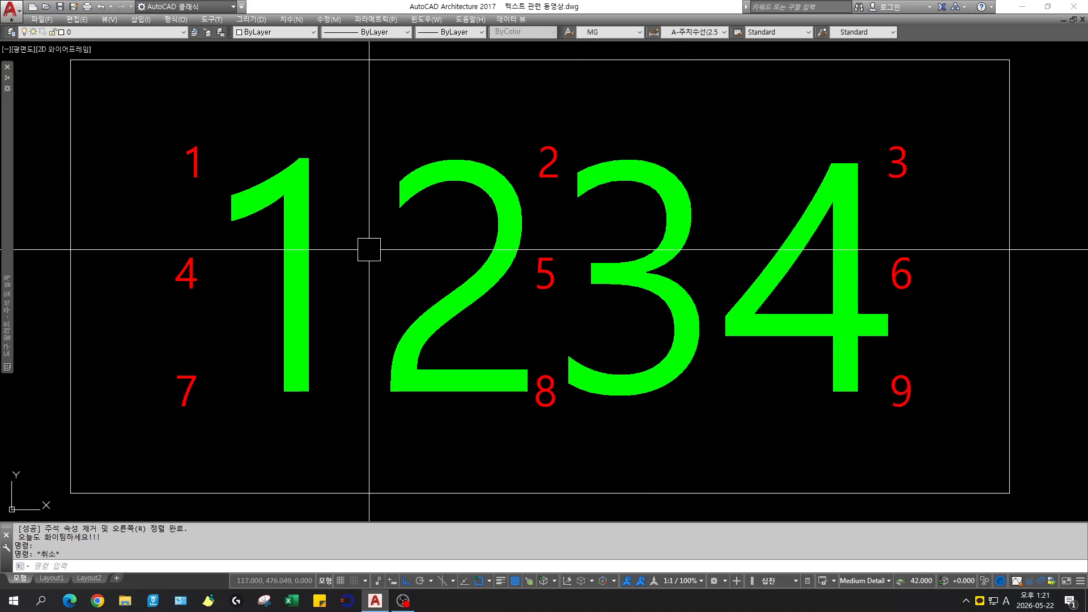
# Step: Examine the insertion point and annotative scale representations of the 1234 text in the lower frame labelled 11 to 99
pyautogui.scroll(-3, 372, 249)
pyautogui.press('z')
pyautogui.click(281, 366)
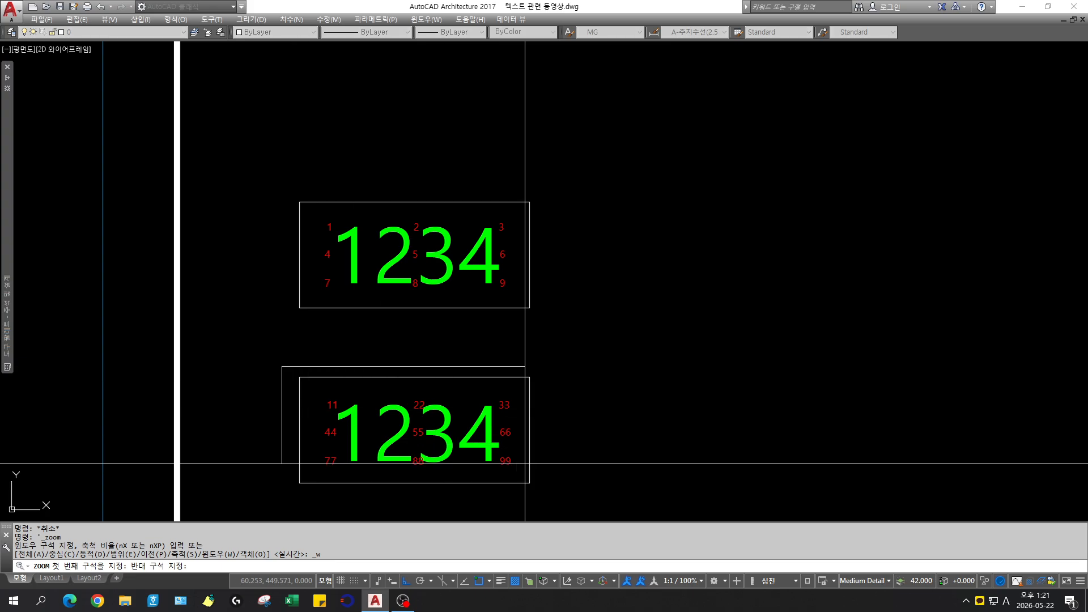
pyautogui.click(548, 487)
pyautogui.press('z')
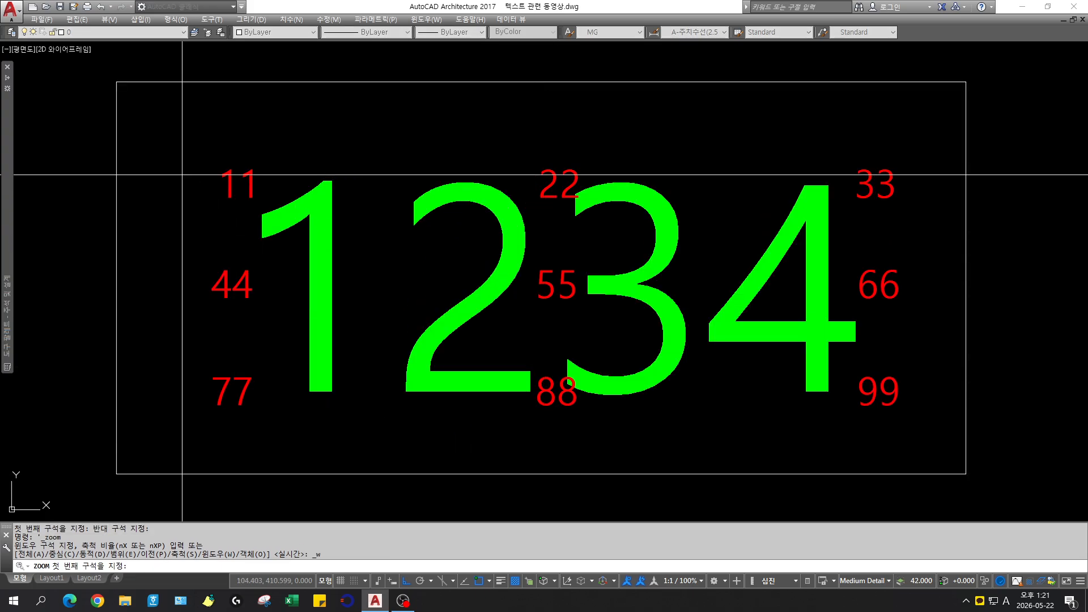
pyautogui.click(104, 72)
pyautogui.click(1001, 442)
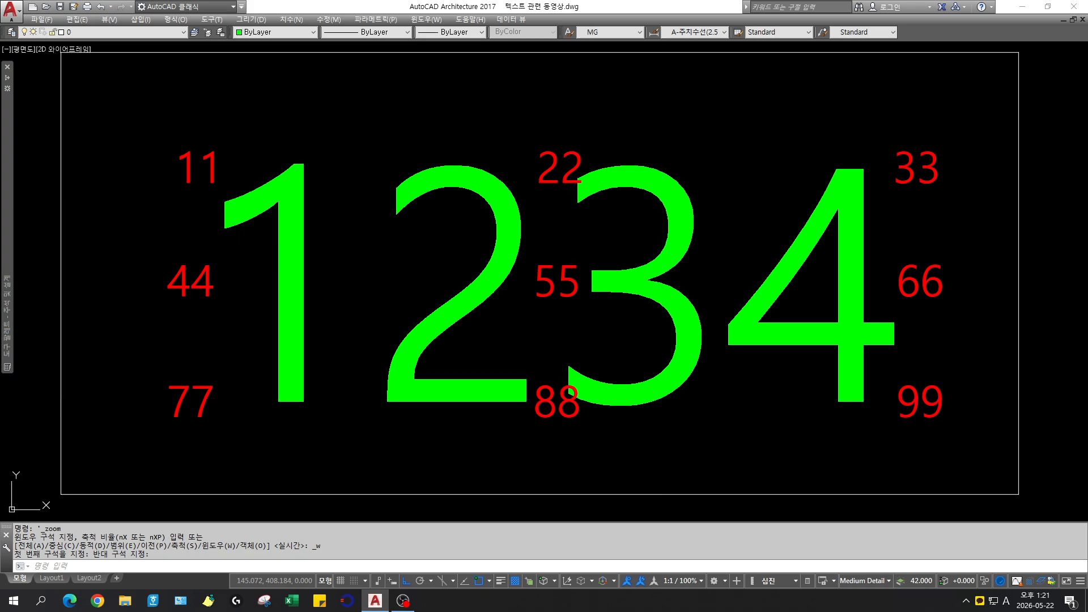
pyautogui.click(672, 415)
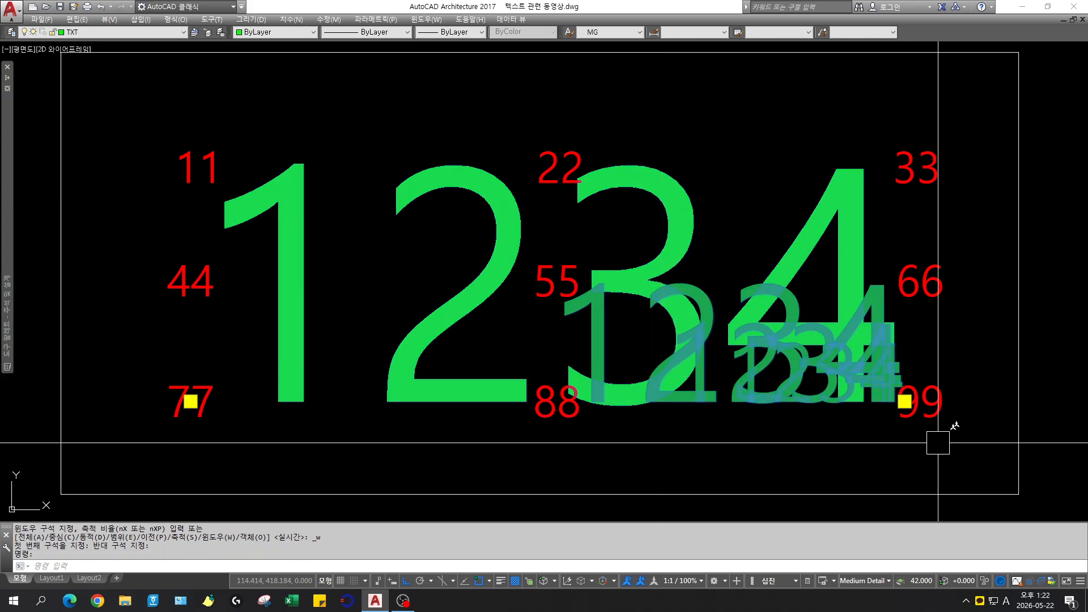
pyautogui.press('Escape')
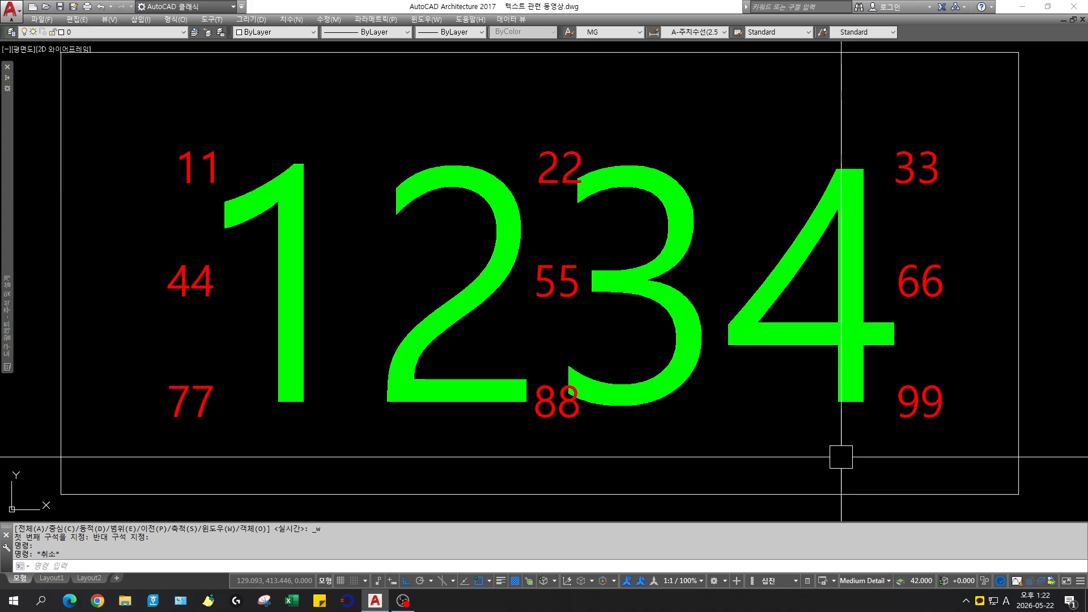
pyautogui.click(843, 408)
pyautogui.press('Escape')
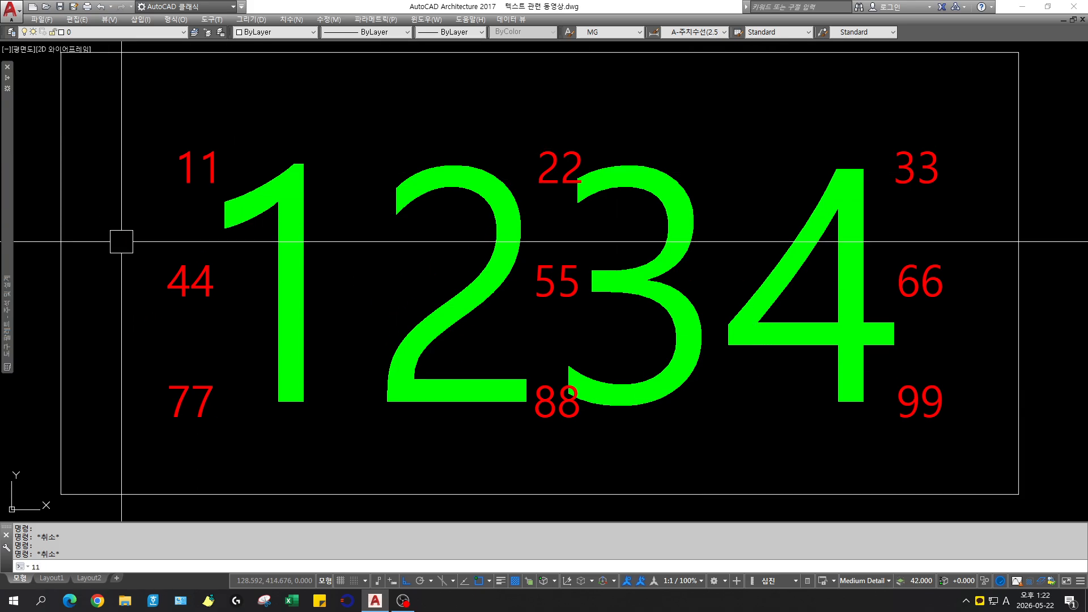
# Step: Run custom command 11 on the lower 1234 text to make it annotative with scales 2, 2.5, 3 and 4:1, justified top left (TL)
pyautogui.write('11')
pyautogui.press('Return')
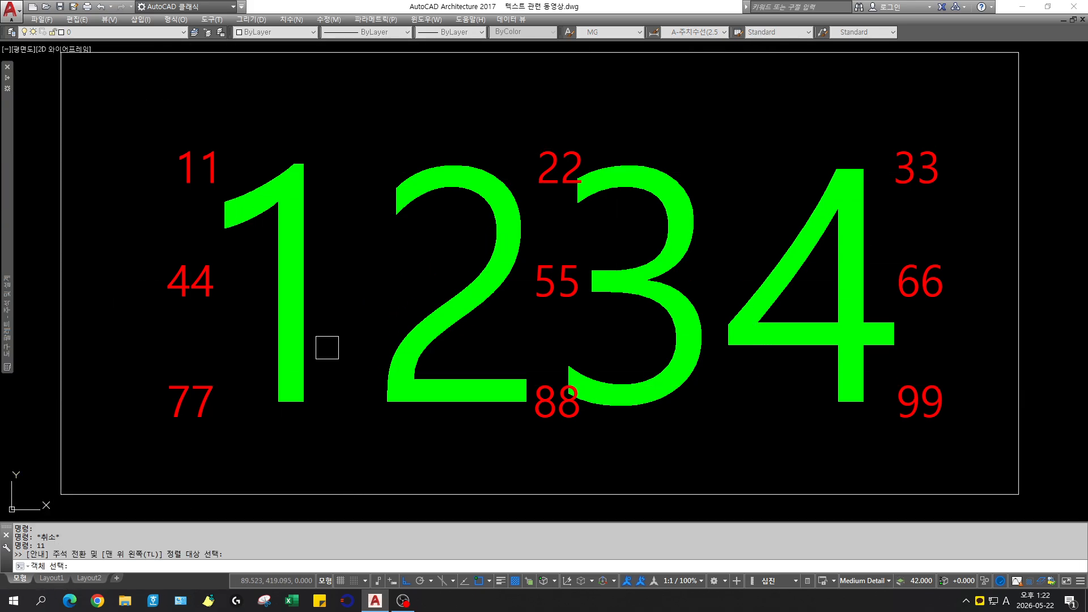
pyautogui.click(304, 353)
pyautogui.click(304, 348)
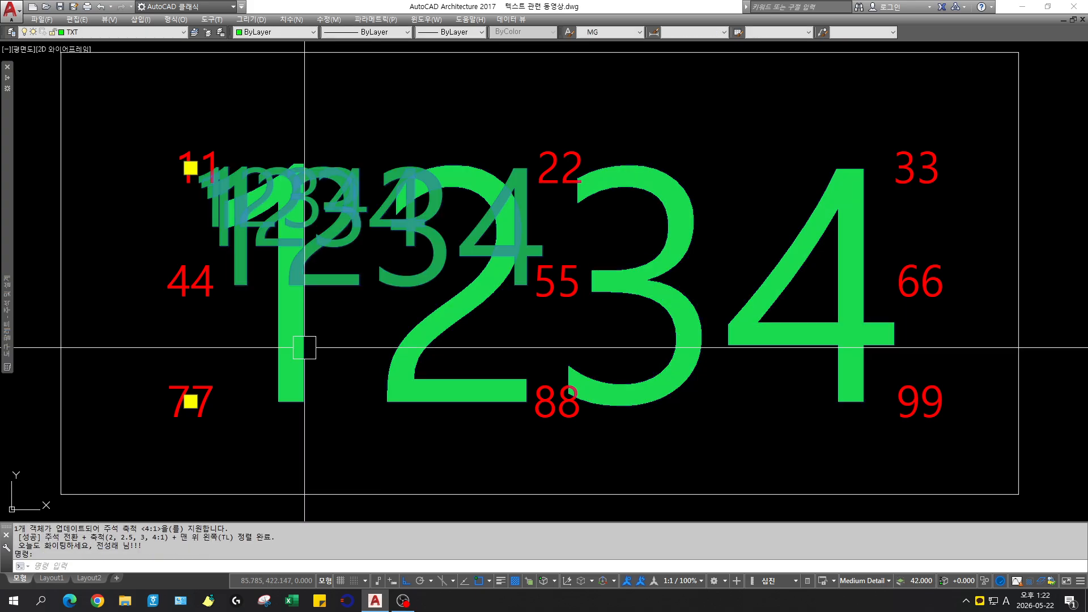
pyautogui.press('Escape')
# Step: Run custom command 22 on the lower 1234 text to apply annotative scales 2, 2.5, 3 and 4:1 with top center (TC) justification
pyautogui.write('22')
pyautogui.press('Return')
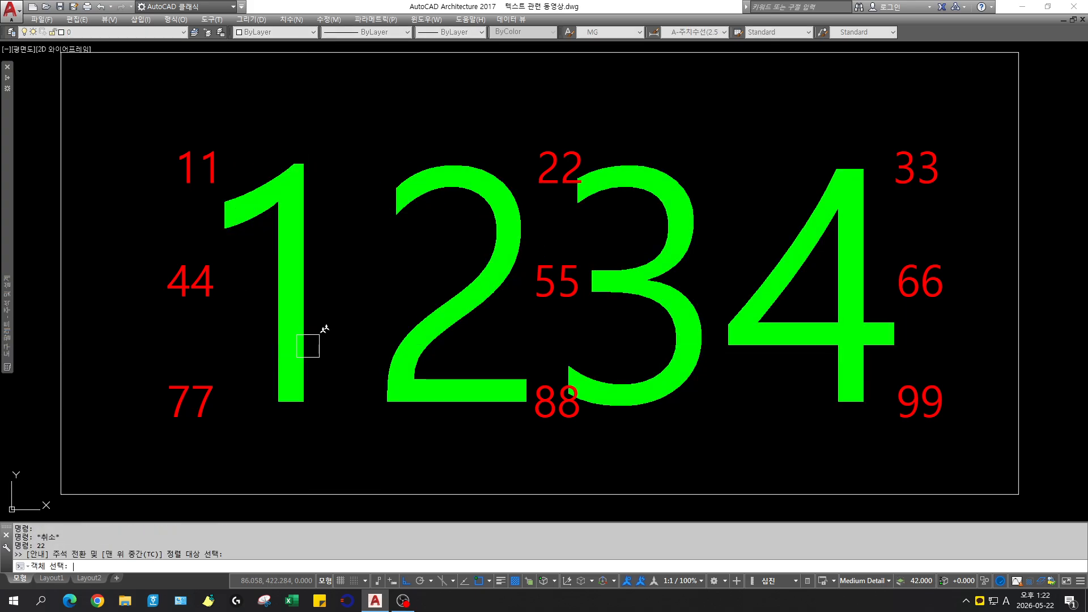
pyautogui.click(307, 346)
pyautogui.click(401, 341)
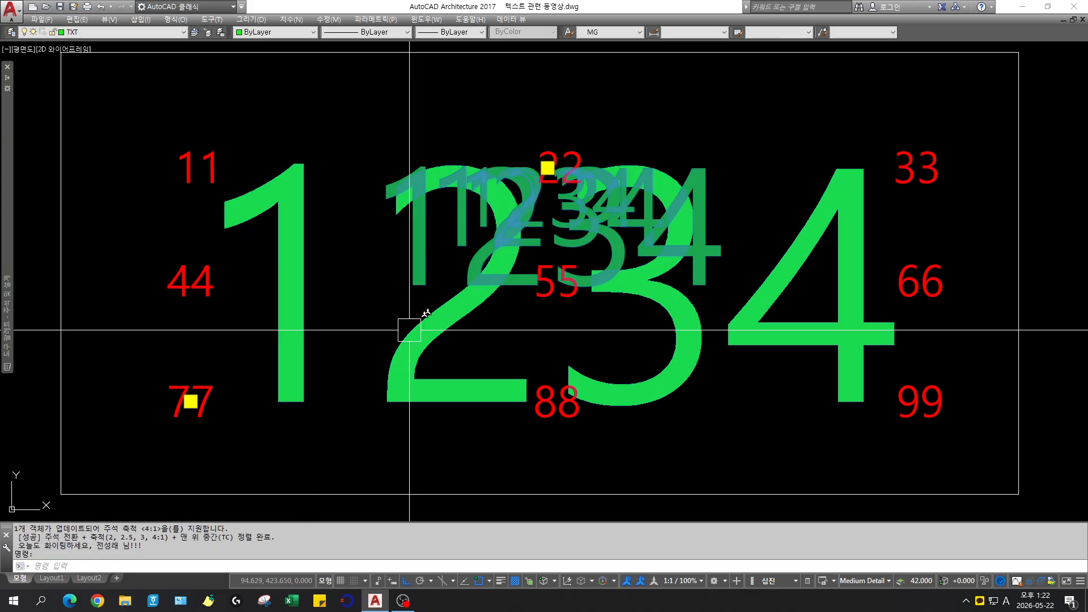
pyautogui.press('Escape')
# Step: Run custom command 33 on the lower 1234 text to apply annotative scales 2, 2.5, 3 and 4:1 with top right (TR) justification
pyautogui.write('33')
pyautogui.press('Return')
pyautogui.click(408, 341)
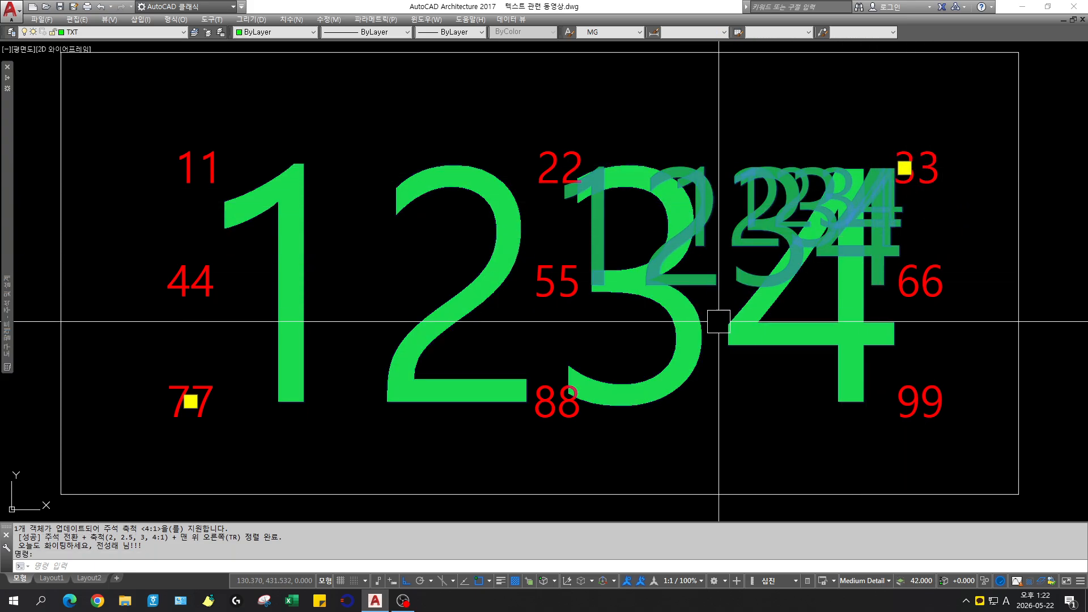
# Step: Reapply custom command 33 to the lower 1234 text for scales 2, 2.5, 3 and 4:1 with top right (TR) justification
pyautogui.press('Escape')
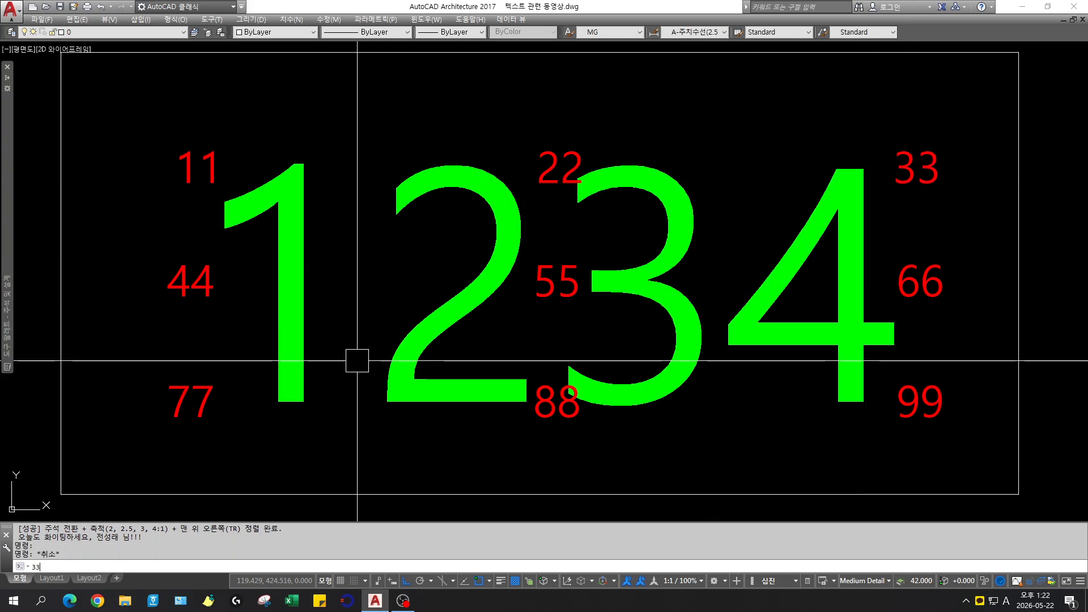
pyautogui.write('33')
pyautogui.press('Return')
pyautogui.click(301, 335)
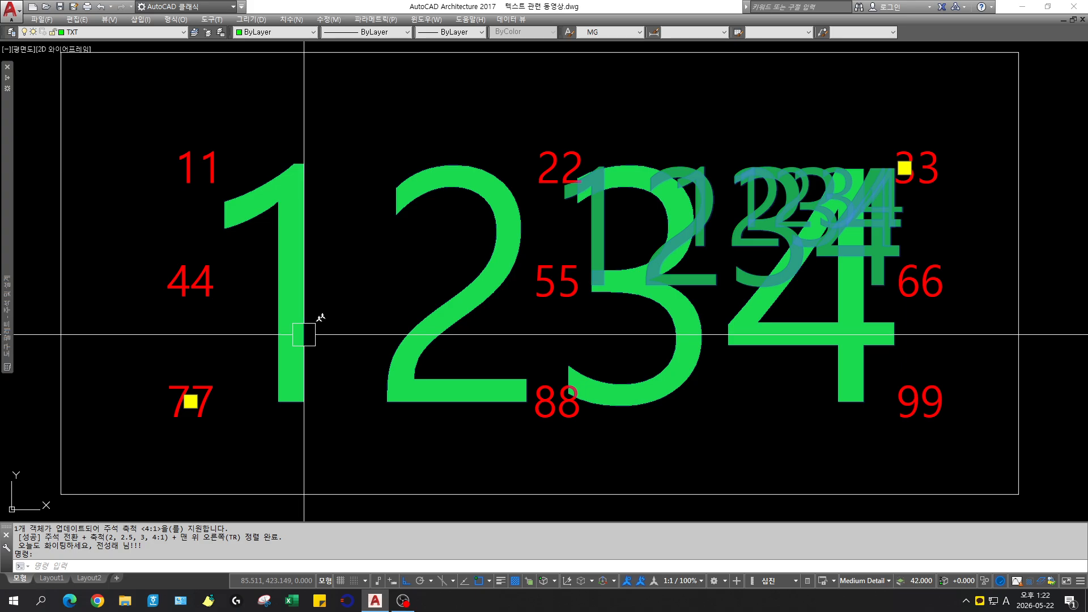
pyautogui.press('Escape')
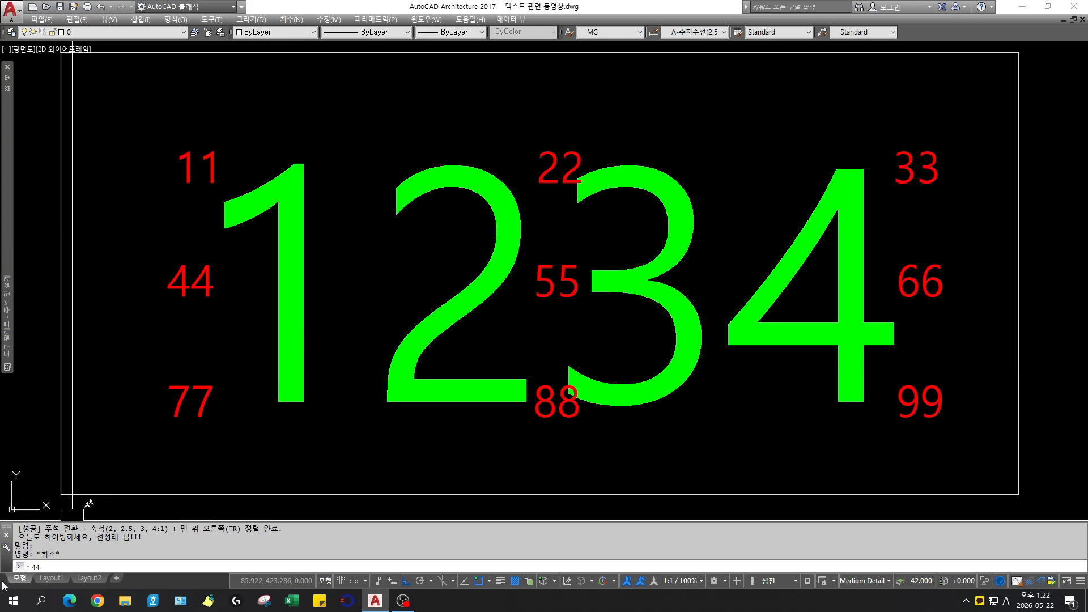
# Step: Run custom command 44 on the lower 1234 text to apply annotative scales 2, 2.5, 3 and 4:1 with middle left (ML) justification
pyautogui.write('44')
pyautogui.press('Return')
pyautogui.click(304, 332)
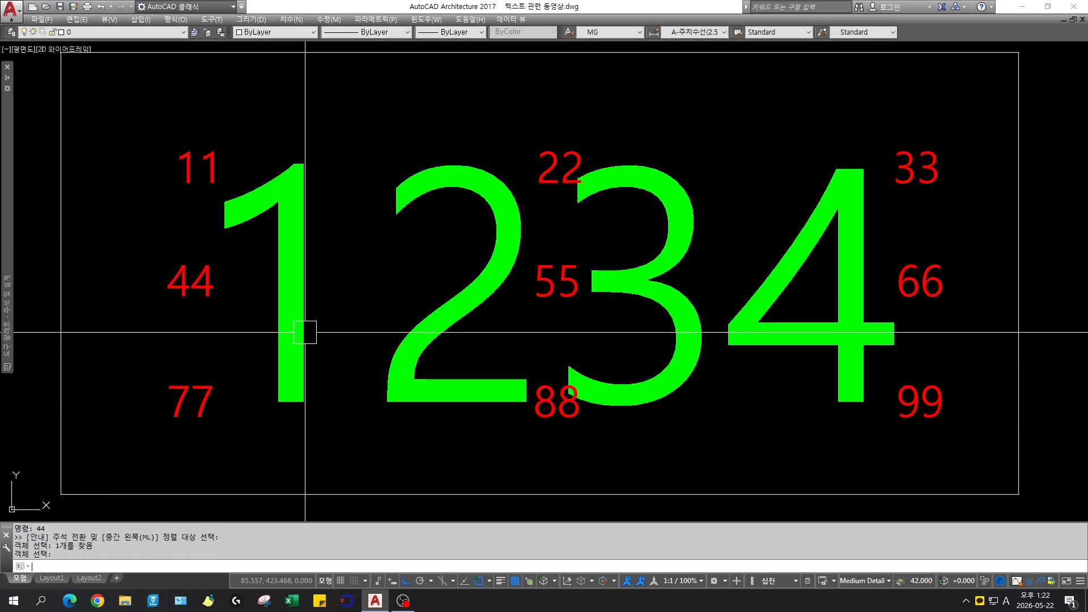
pyautogui.press('Return')
pyautogui.press('Escape')
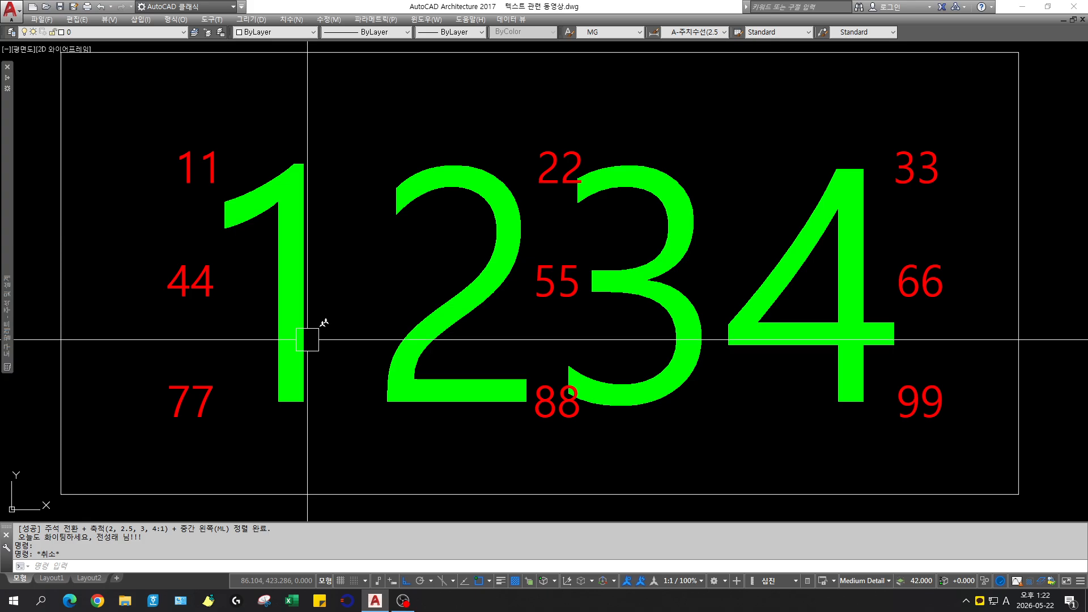
# Step: Apply annotative scales 2, 2.5, 3 and 4:1 with middle center (MC) justification to the lower 1234 text using custom command 55
pyautogui.click(457, 338)
pyautogui.press('Return')
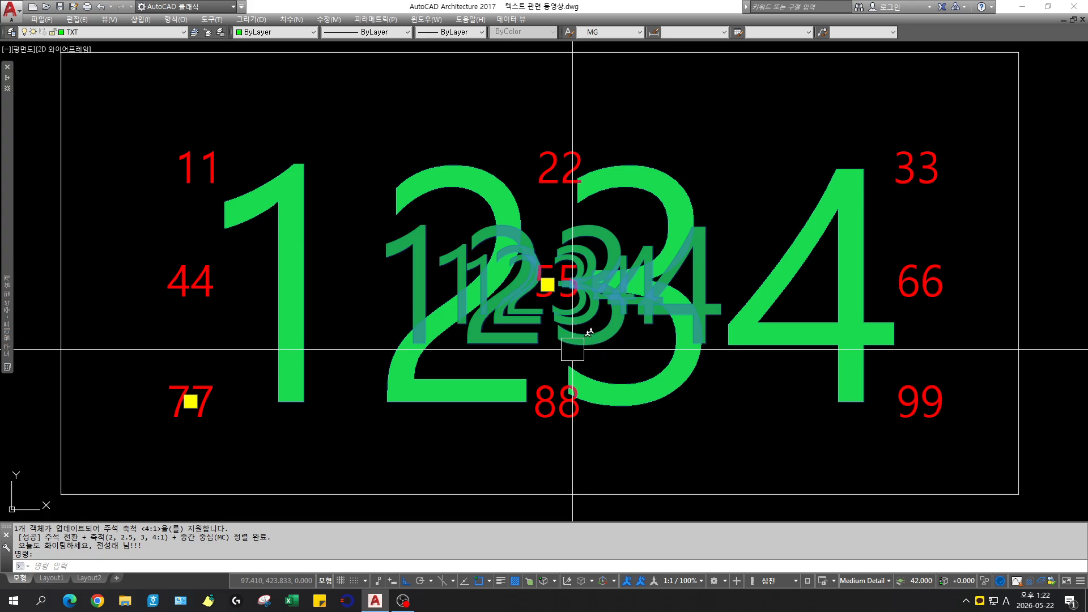
pyautogui.press('Escape')
# Step: Run custom command 66 on the lower 1234 text to apply annotative scales 2, 2.5, 3 and 4:1 with middle right (MR) justification
pyautogui.write('66')
pyautogui.press('Return')
pyautogui.click(703, 356)
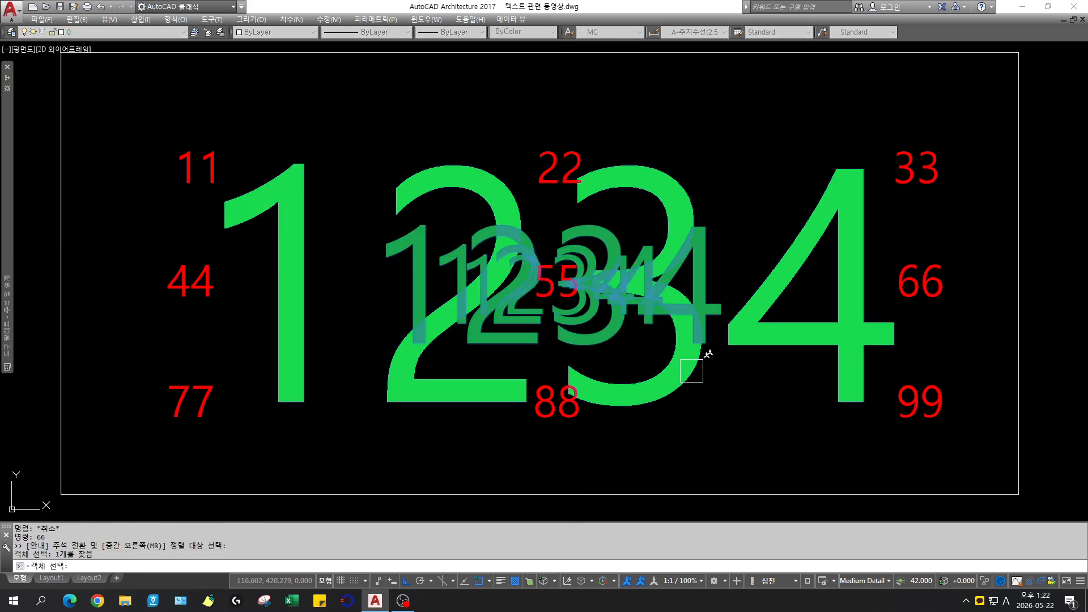
pyautogui.press('Return')
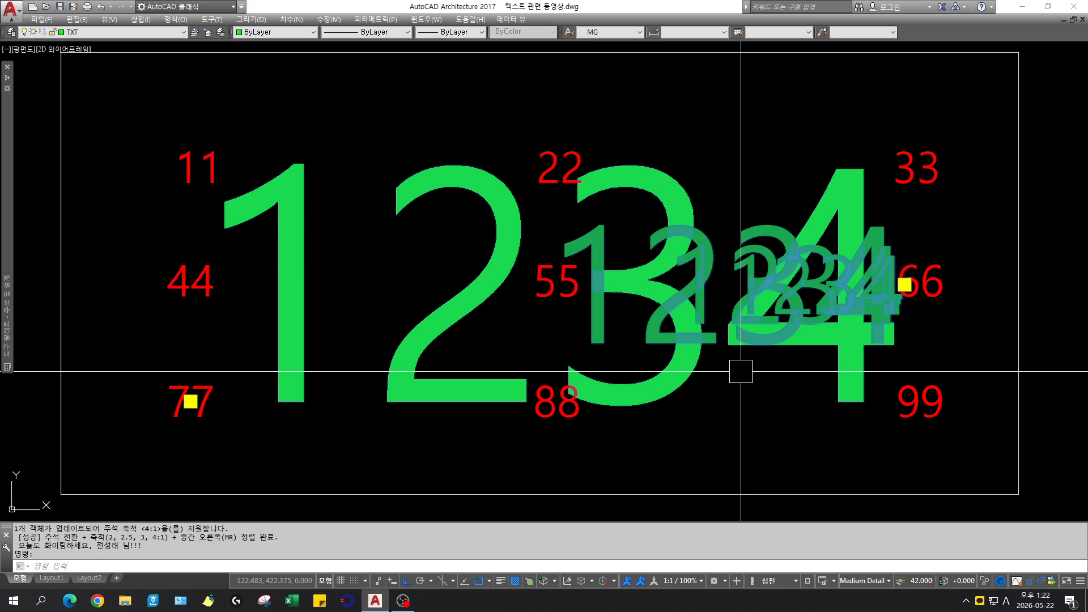
pyautogui.press('Escape')
pyautogui.press('Escape')
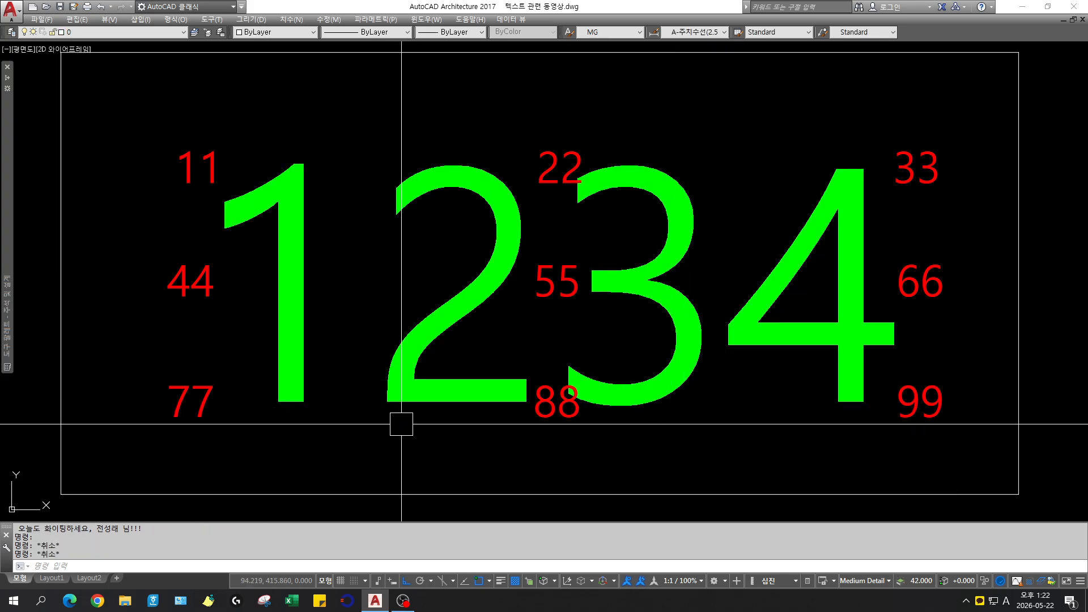
# Step: Apply annotative scales 2, 2.5, 3 and 4:1 with left (L) justification to the lower 1234 text using custom command 77
pyautogui.press('Return')
pyautogui.click(425, 400)
pyautogui.press('Return')
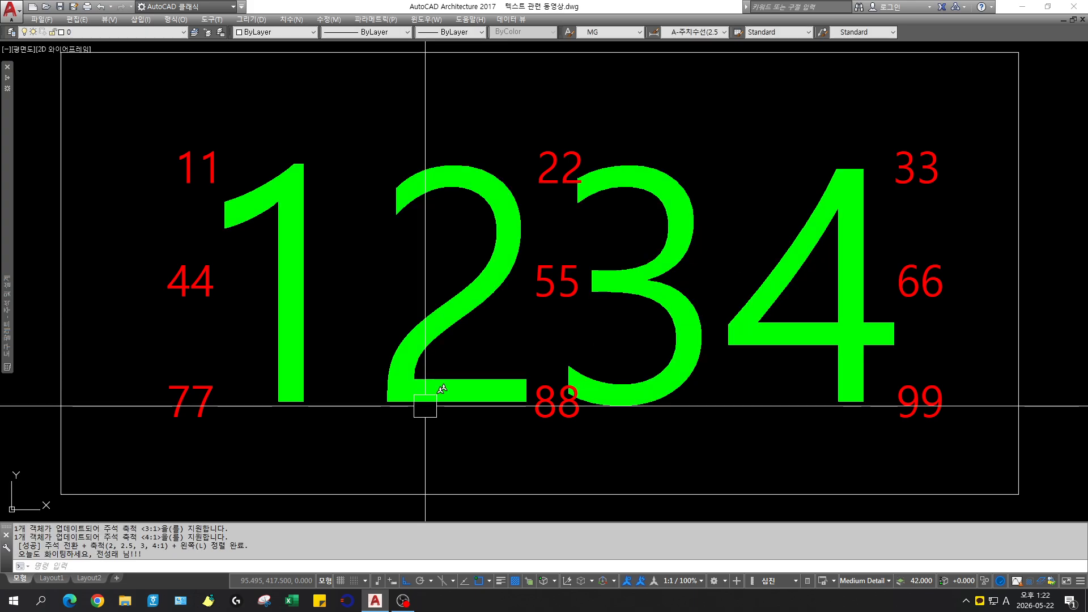
pyautogui.click(425, 407)
pyautogui.press('Escape')
# Step: Run custom command 88 on the lower 1234 text to apply annotative scales 2, 2.5, 3 and 4:1 with center (C) justification
pyautogui.write('8')
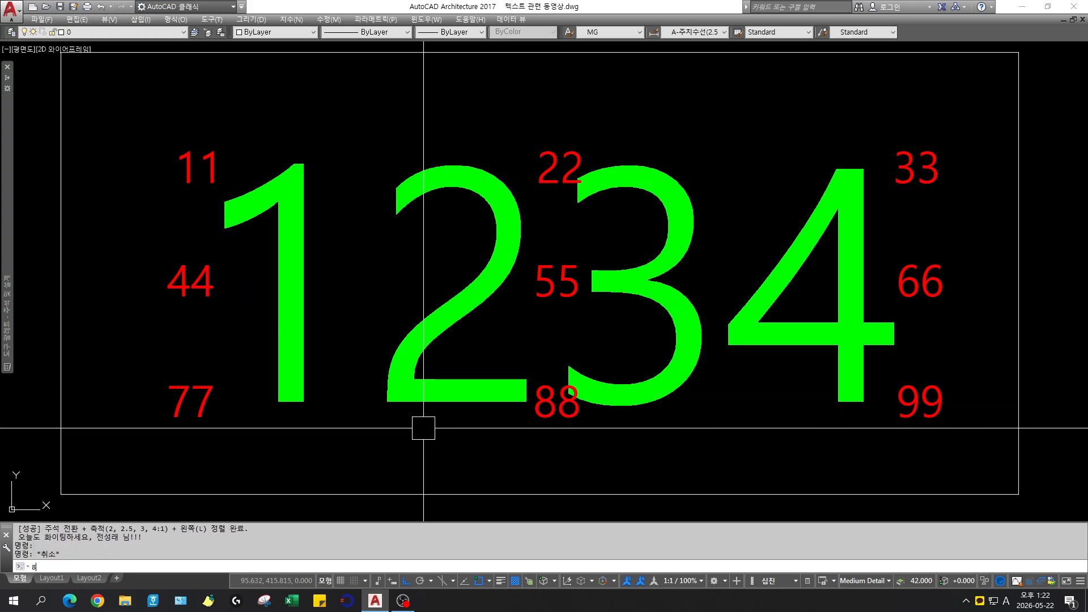
pyautogui.write('8')
pyautogui.press('Return')
pyautogui.click(483, 401)
pyautogui.press('Return')
pyautogui.click(482, 399)
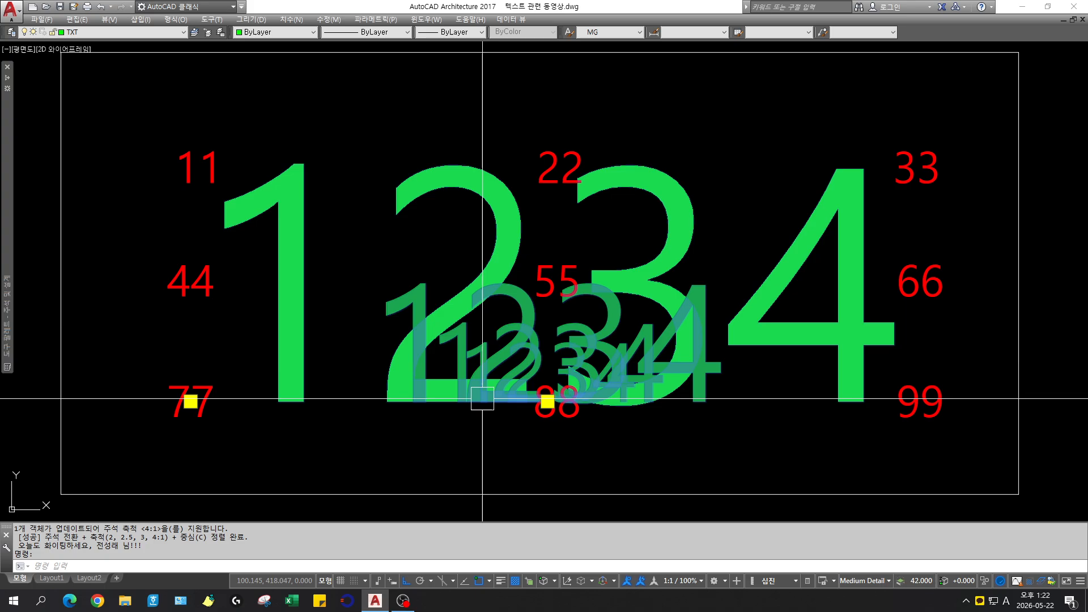
pyautogui.press('Escape')
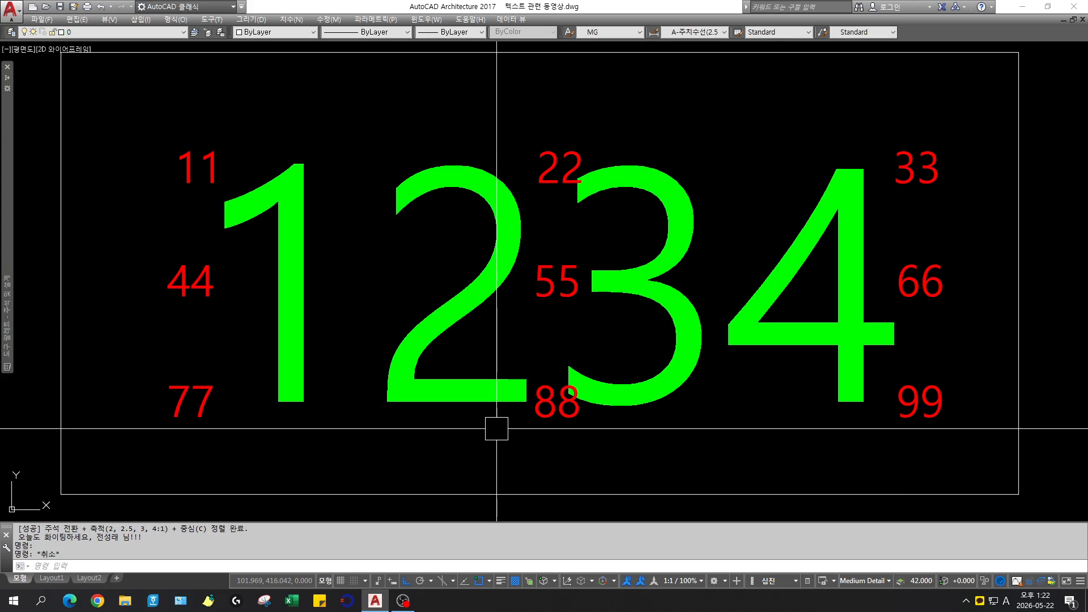
# Step: Run custom command 99 on the lower 1234 text to apply annotative scales 2, 2.5, 3 and 4:1 with right (R) justification
pyautogui.write('99')
pyautogui.press('Return')
pyautogui.click(819, 406)
pyautogui.press('Return')
pyautogui.click(845, 405)
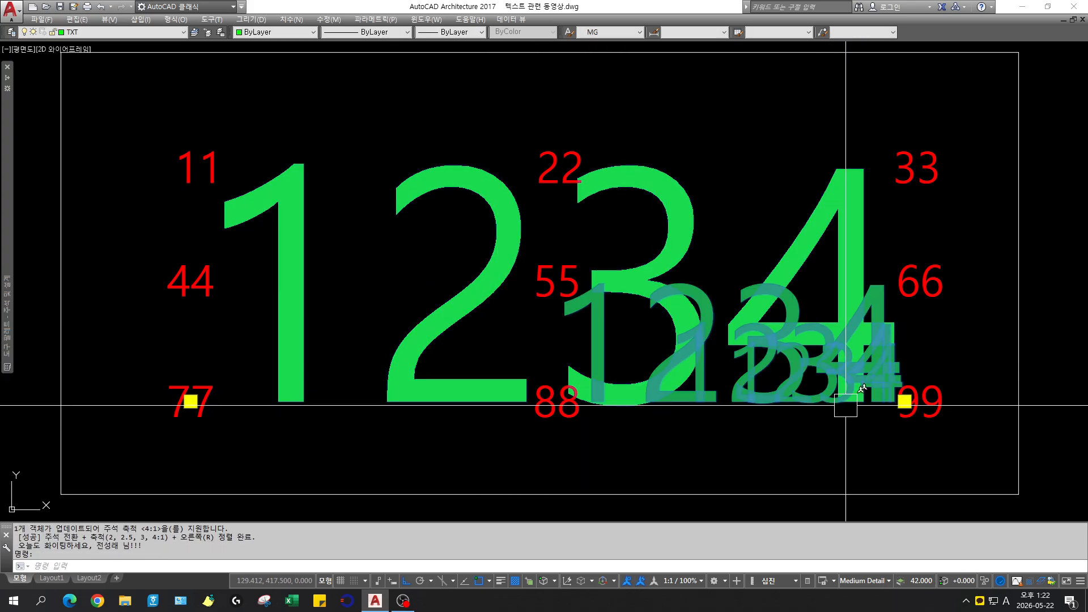
pyautogui.press('Escape')
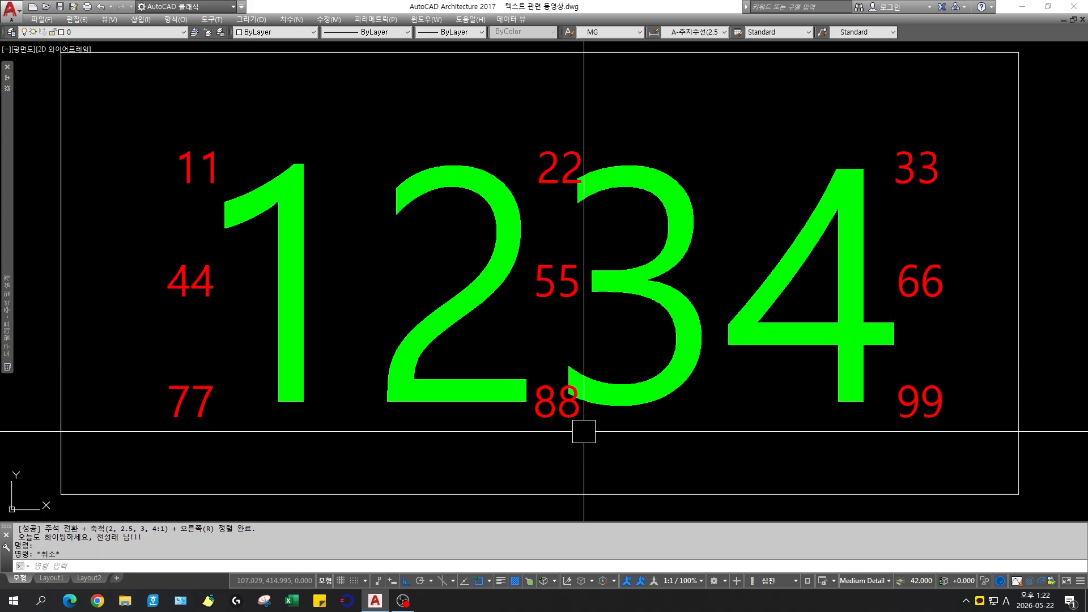
# Step: Move the 1:1 representation of the lower 1234 text by its right grip into the empty area beside the frame
pyautogui.click(656, 298)
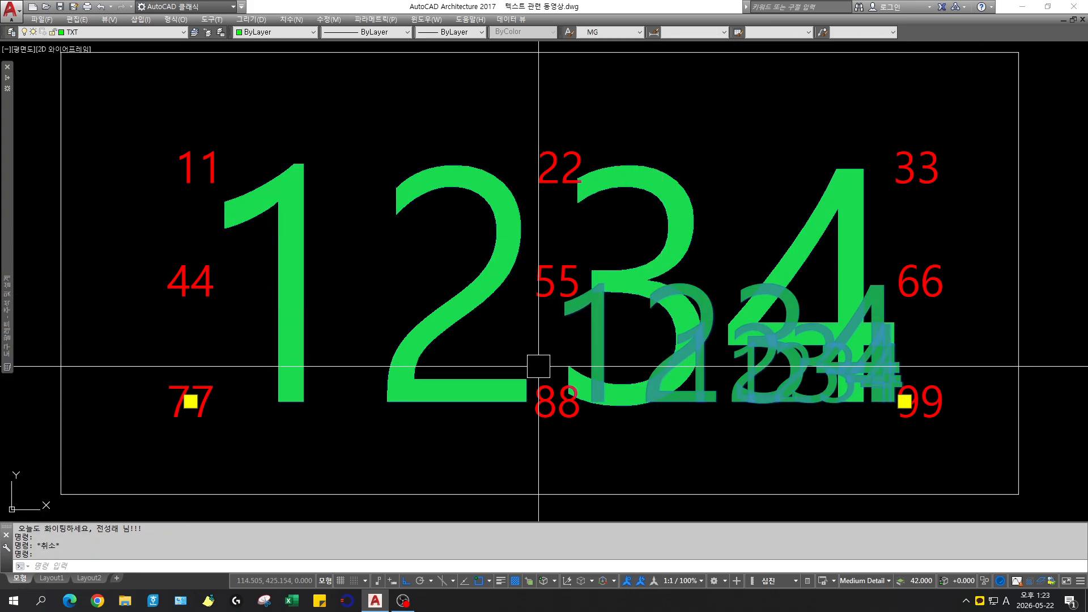
pyautogui.press('Escape')
pyautogui.click(462, 320)
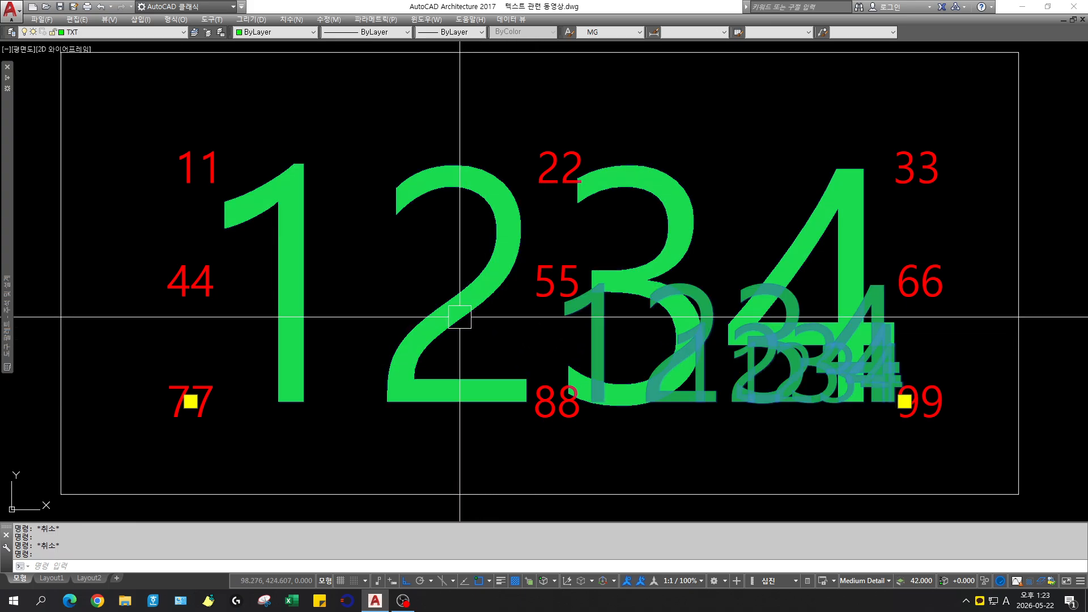
pyautogui.click(905, 401)
pyautogui.scroll(-5, 883, 374)
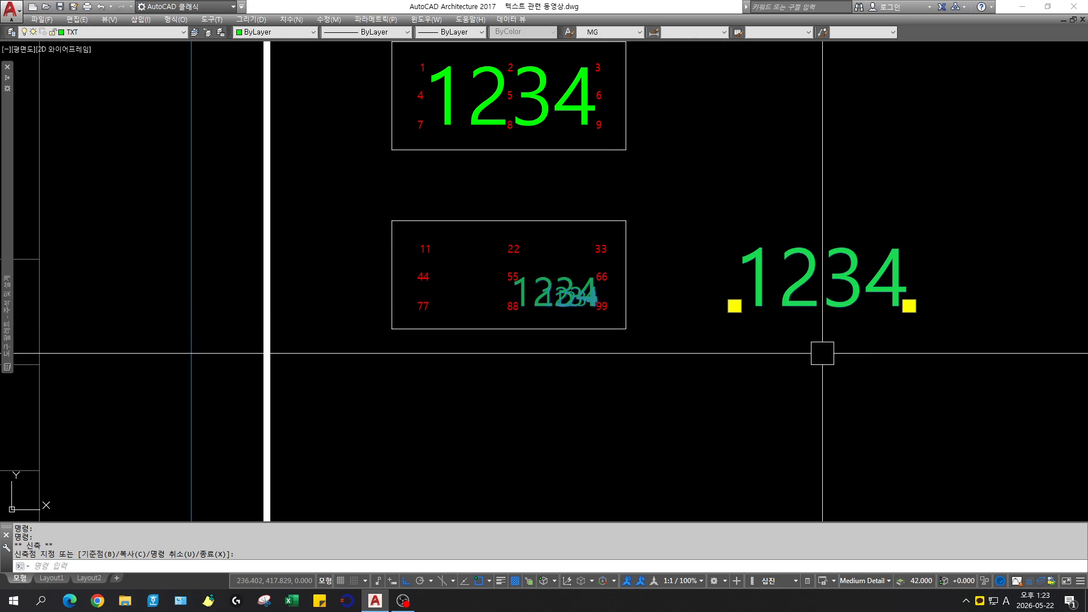
pyautogui.press('Escape')
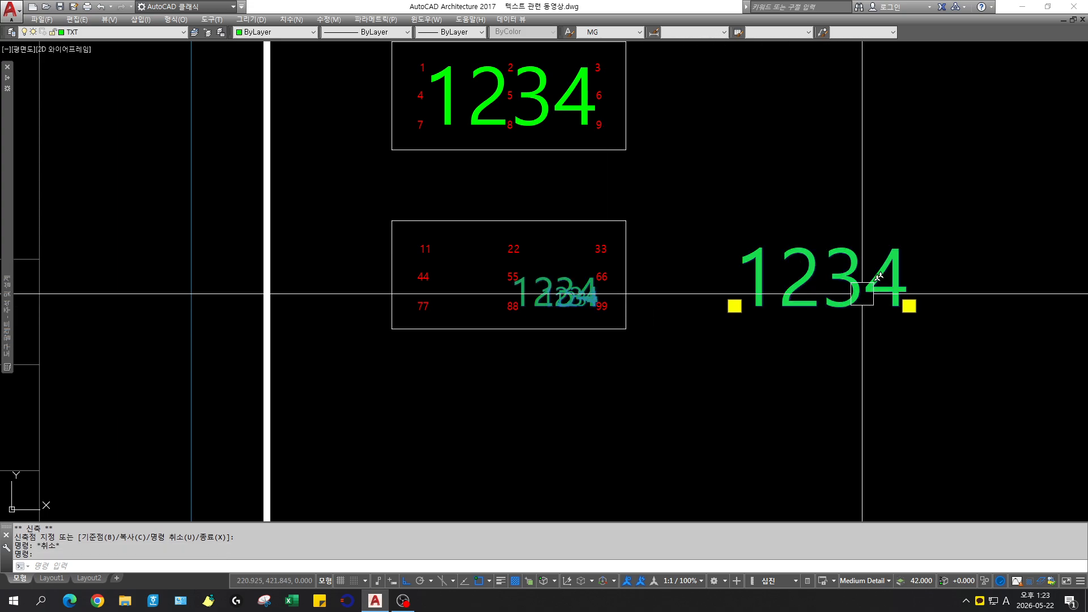
pyautogui.press('Escape')
# Step: Run custom command 99 on the relocated 1234 text to regroup scales 2, 2.5, 3 and 4:1 at right (R) justification
pyautogui.write('99')
pyautogui.press('Return')
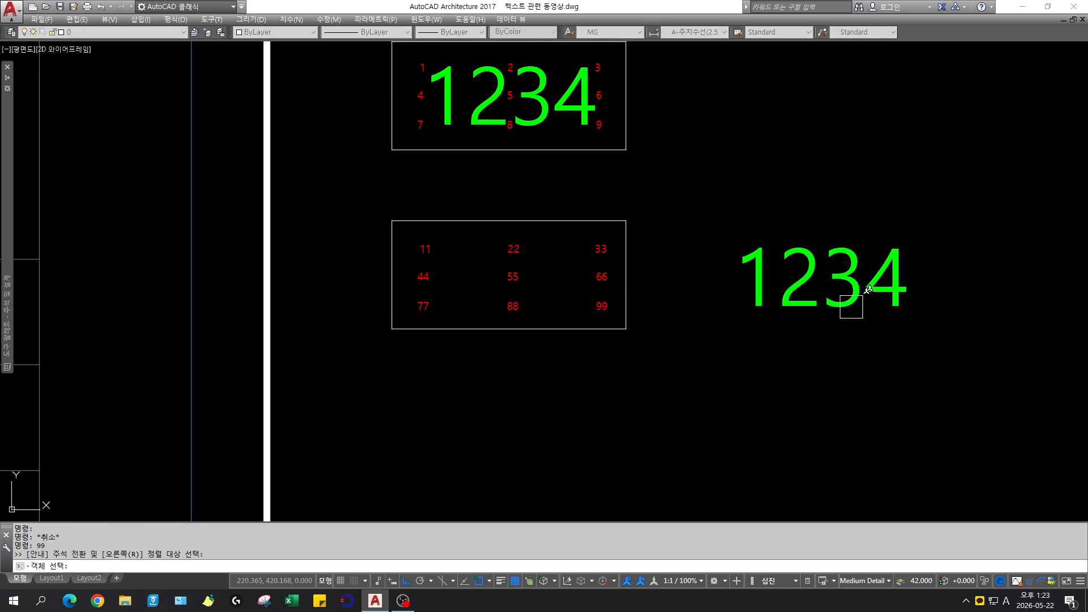
pyautogui.click(851, 307)
pyautogui.press('Return')
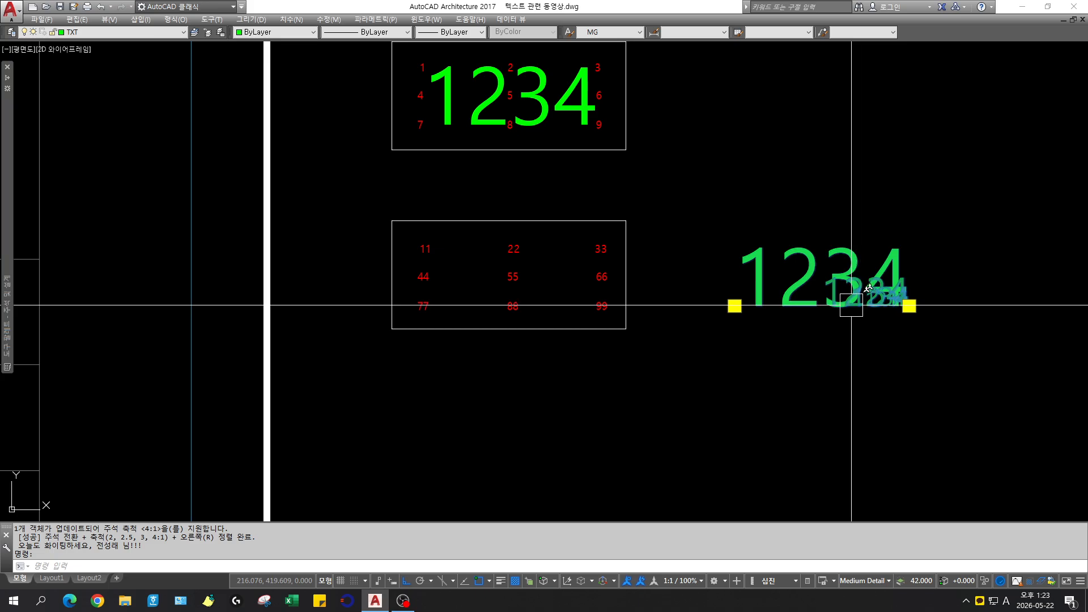
pyautogui.press('Escape')
pyautogui.write('22')
pyautogui.press('Return')
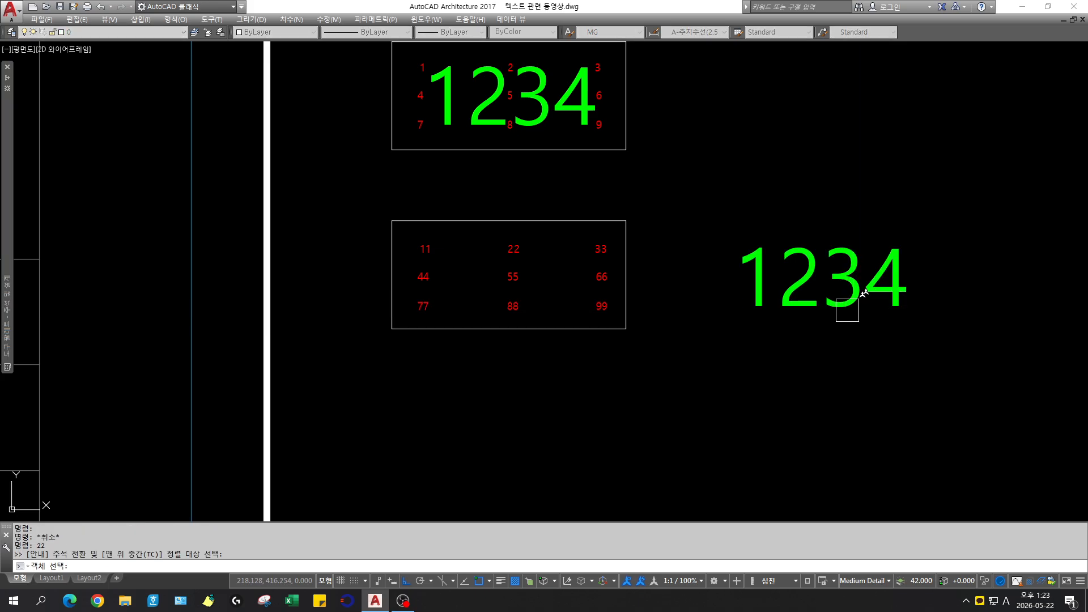
pyautogui.press('Return')
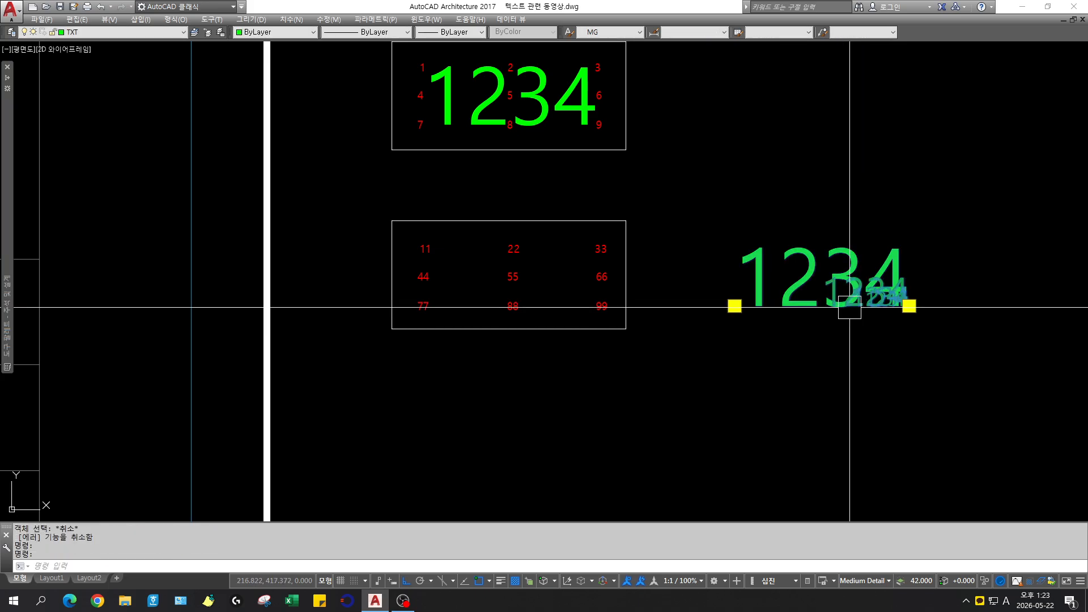
# Step: Move the 1:1 representation of the 1234 text by its right grip diagonally to just below the lower frame's right corner
pyautogui.click(909, 306)
pyautogui.click(792, 387)
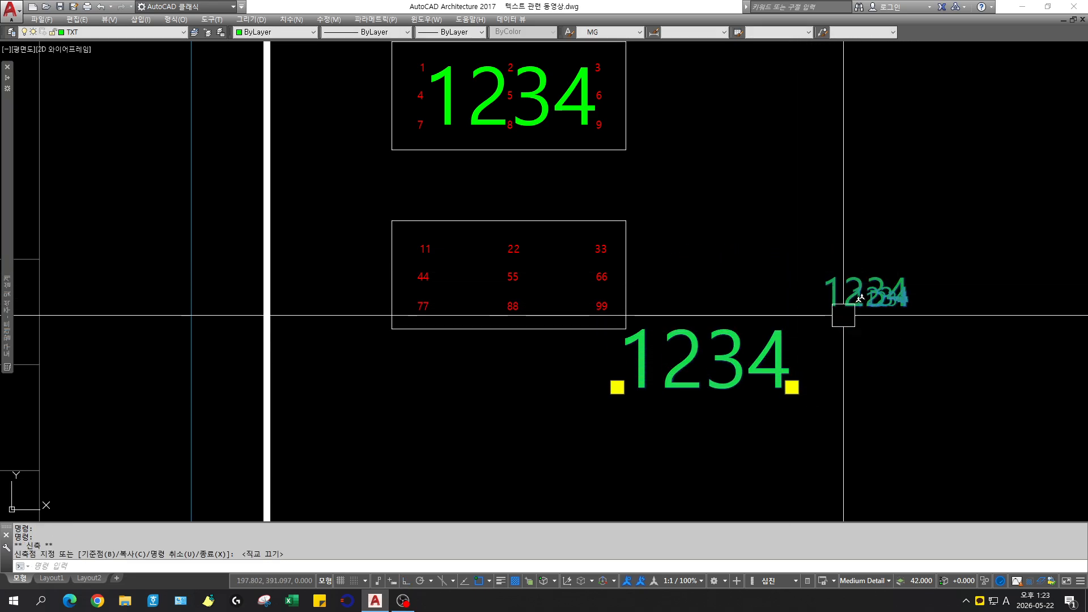
pyautogui.scroll(2, 793, 399)
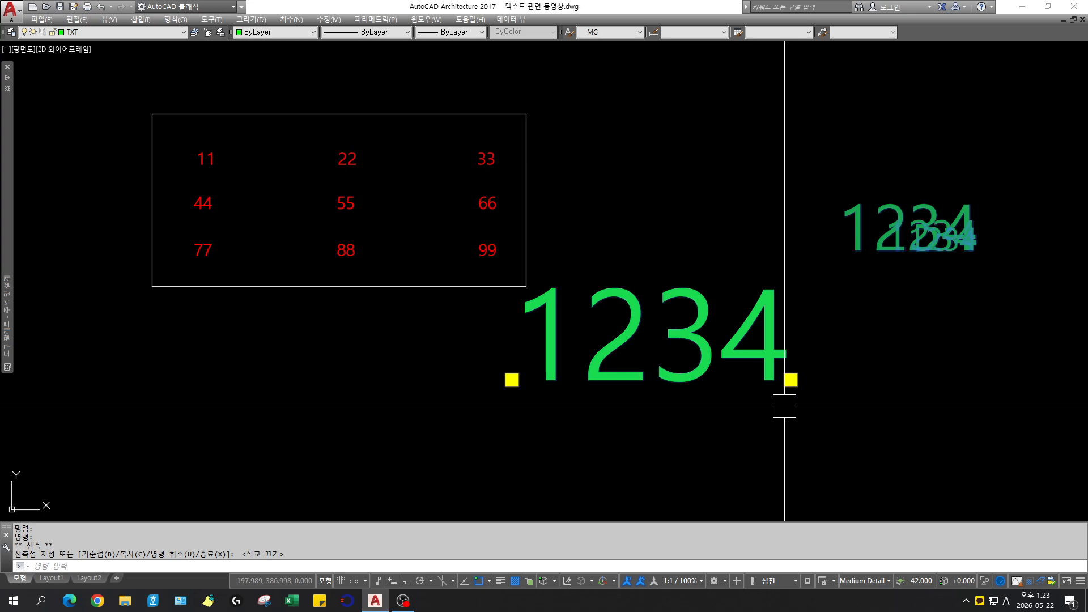
pyautogui.press('Escape')
# Step: Run custom command 22 on the displaced 1234 text to apply annotative scales 2, 2.5, 3 and 4:1 with top center (TC) justification
pyautogui.write('22')
pyautogui.press('space')
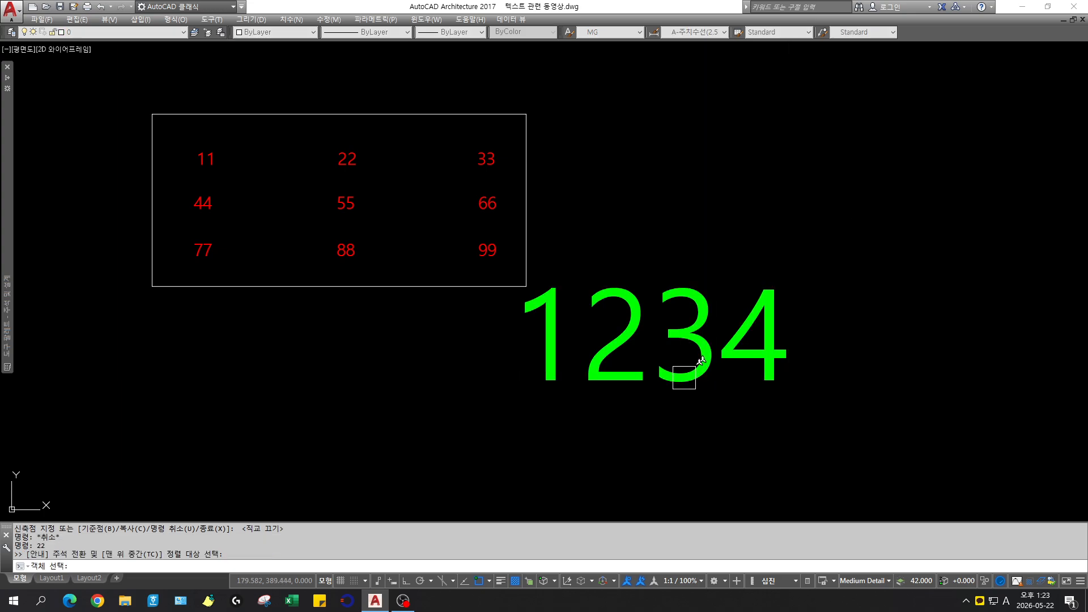
pyautogui.click(685, 377)
pyautogui.press('space')
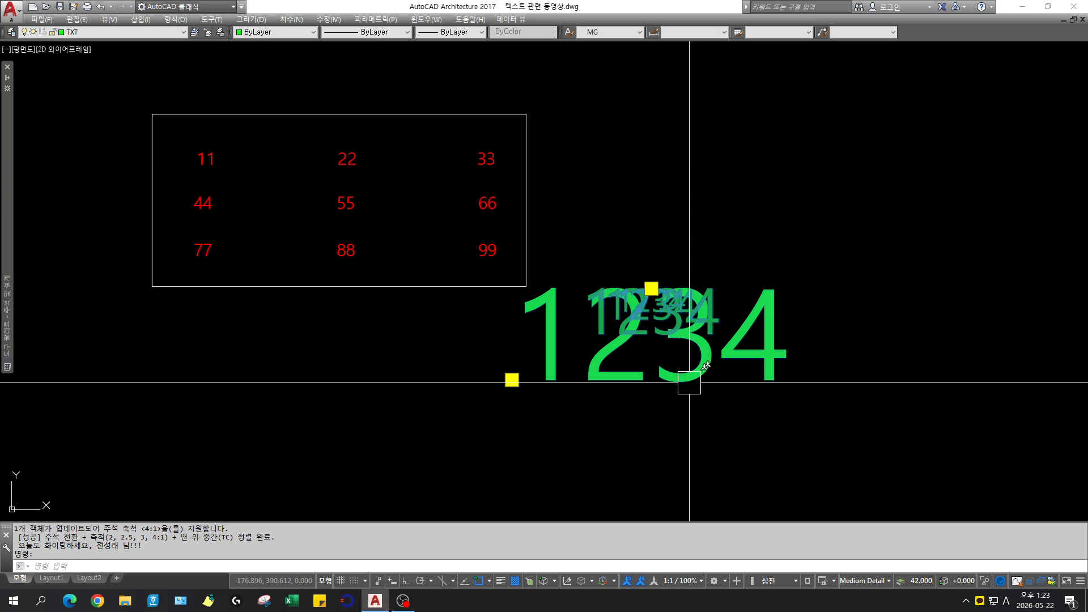
# Step: Move the 1234 text back inside the lower frame labelled 11 to 99
pyautogui.press('Escape')
pyautogui.write('m')
pyautogui.press('space')
pyautogui.click(687, 377)
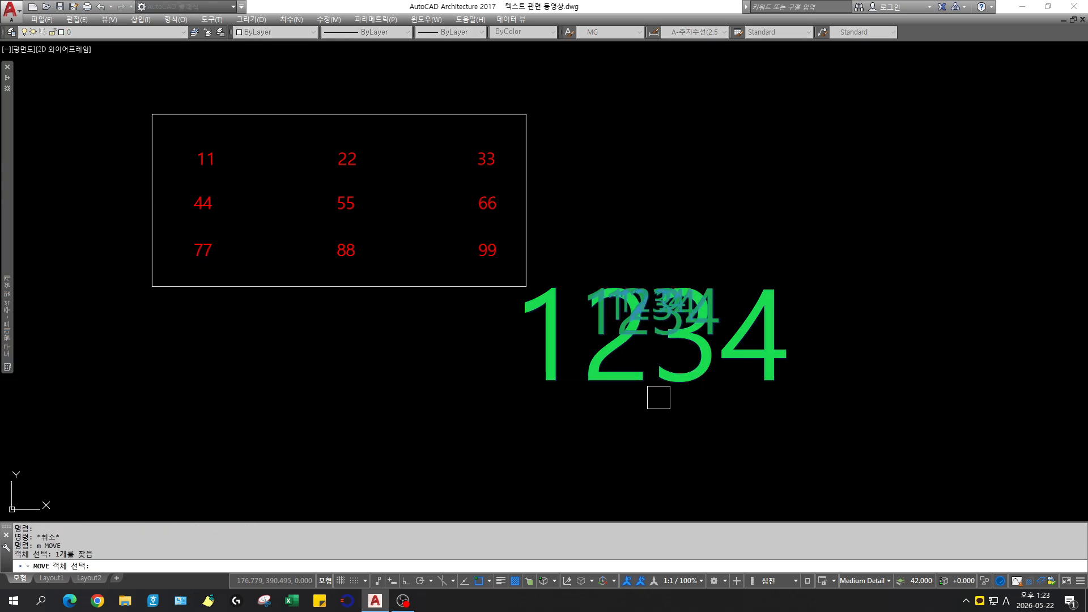
pyautogui.press('space')
pyautogui.click(691, 487)
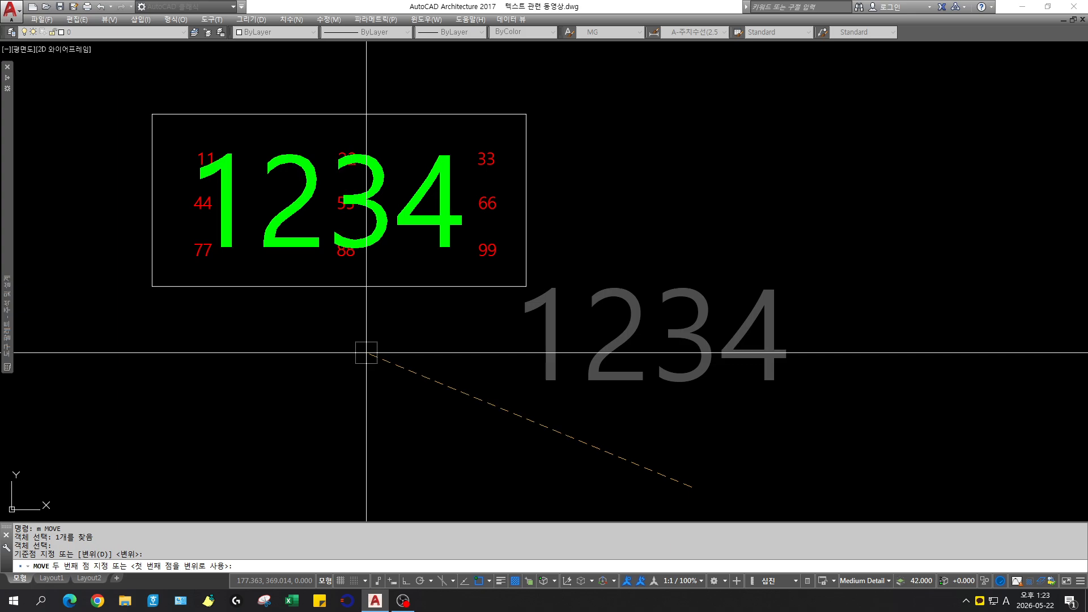
pyautogui.click(365, 352)
# Step: Examine the insertion point and annotative scale representations of the 1234 text moved back into the lower frame
pyautogui.hotkey('ctrl', 'shift', 'c')
pyautogui.moveTo(384, 278); pyautogui.dragTo(554, 393, button='middle')
pyautogui.click(291, 214)
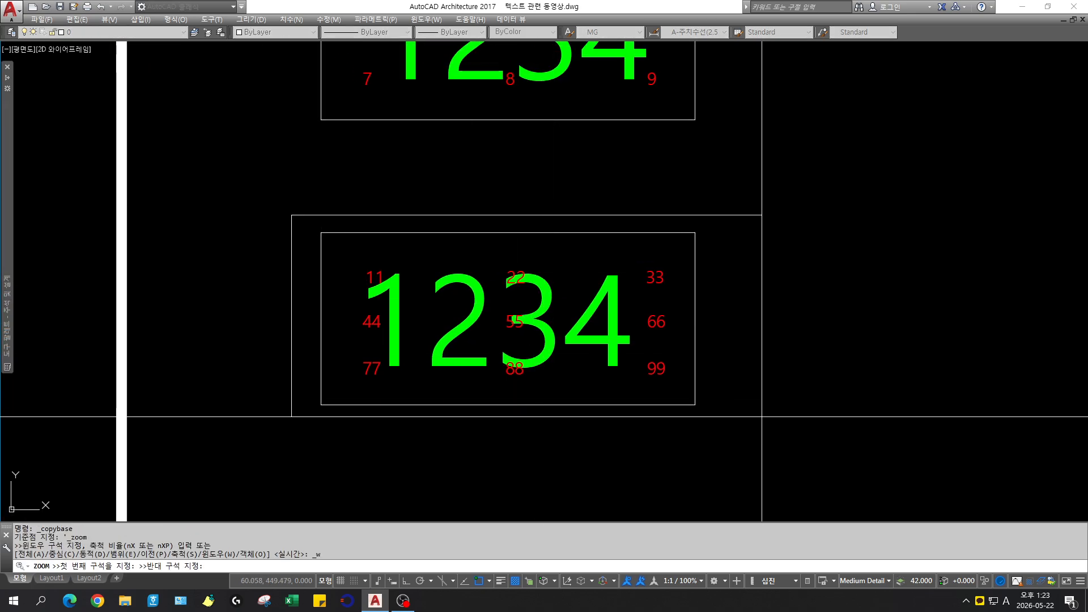
pyautogui.click(777, 428)
pyautogui.press('Escape')
pyautogui.click(575, 290)
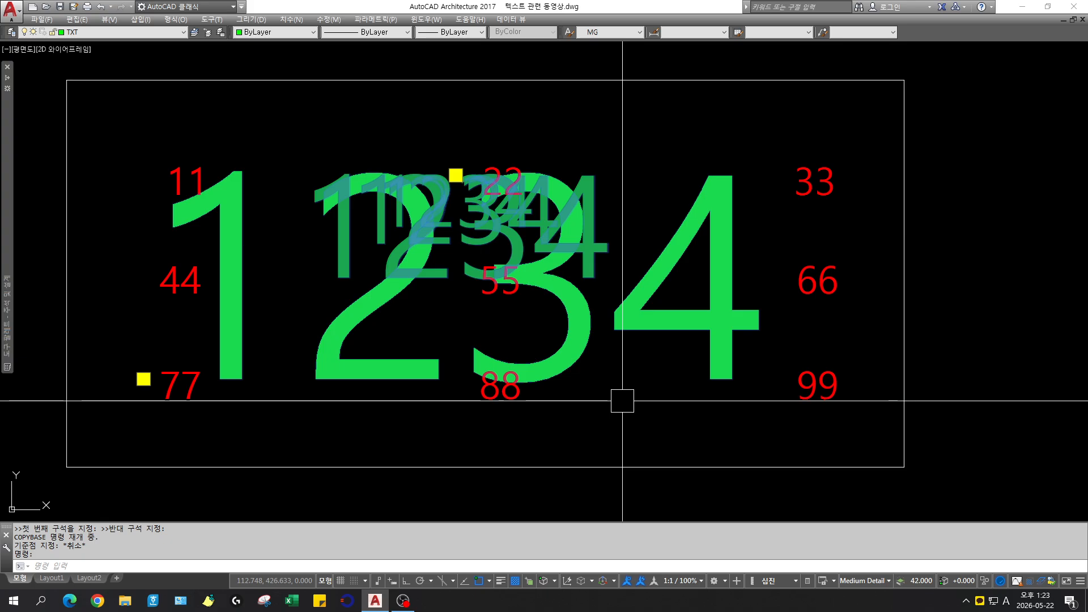
pyautogui.press('Escape')
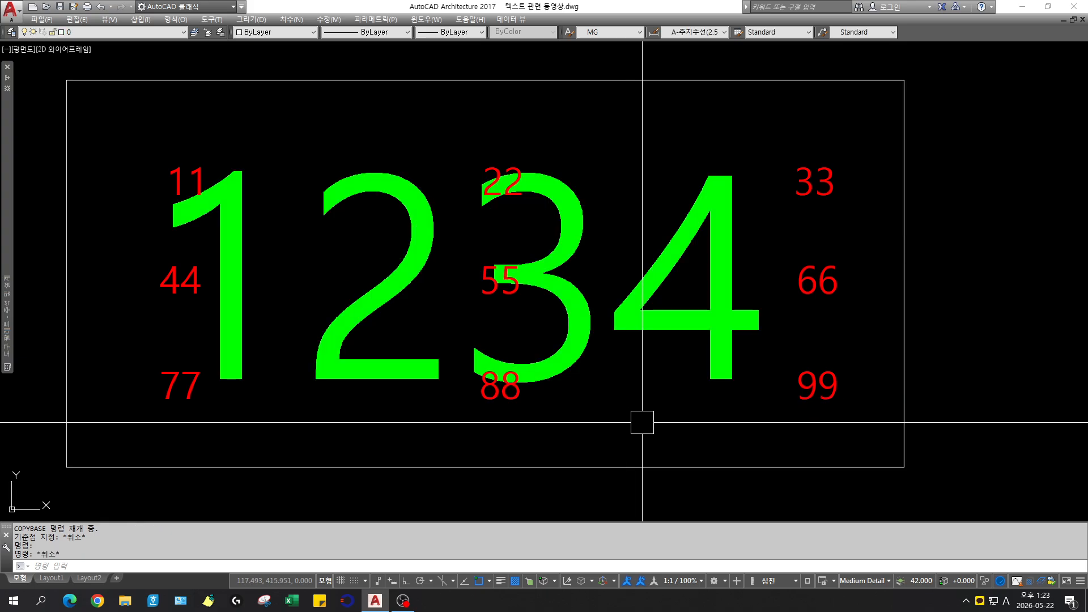
# Step: Switch the drawing's annotation scale to 2:1 and on to 3:1 to show the 1234 text at each scale
pyautogui.click(685, 581)
pyautogui.click(668, 255)
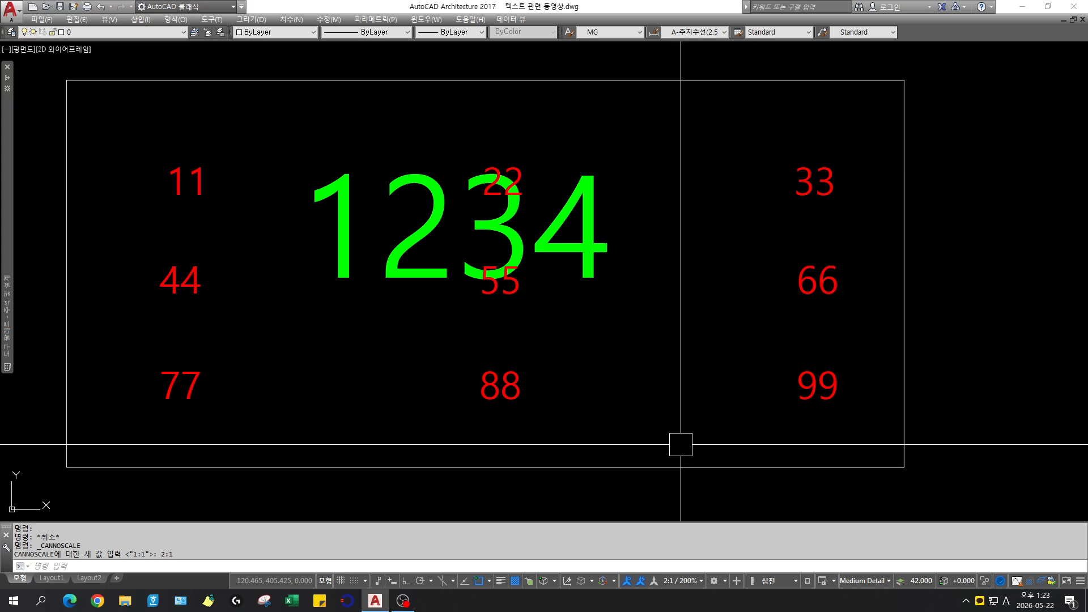
pyautogui.click(685, 581)
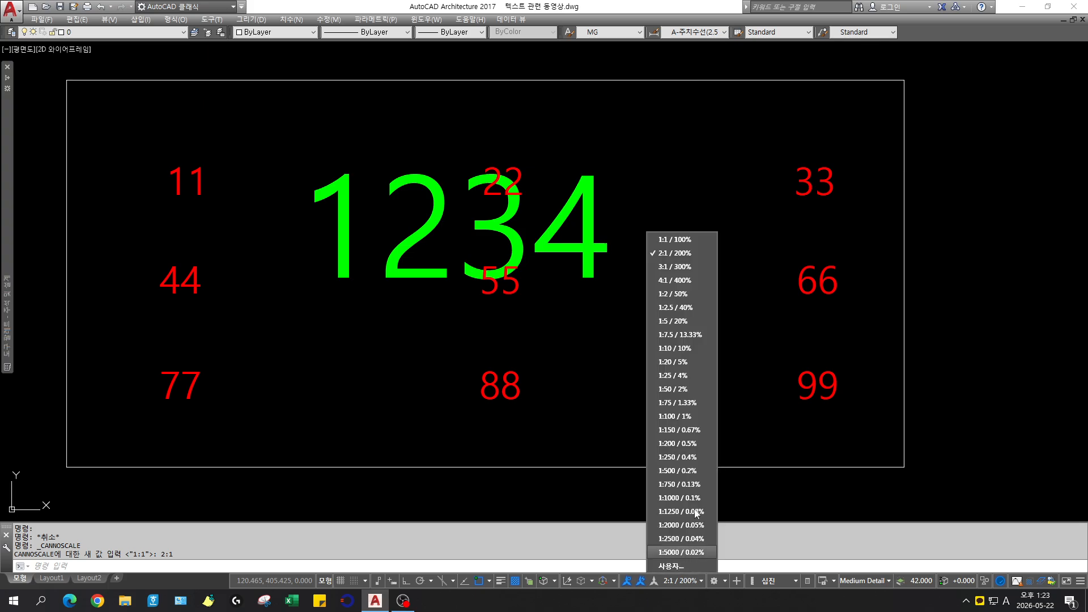
pyautogui.click(663, 267)
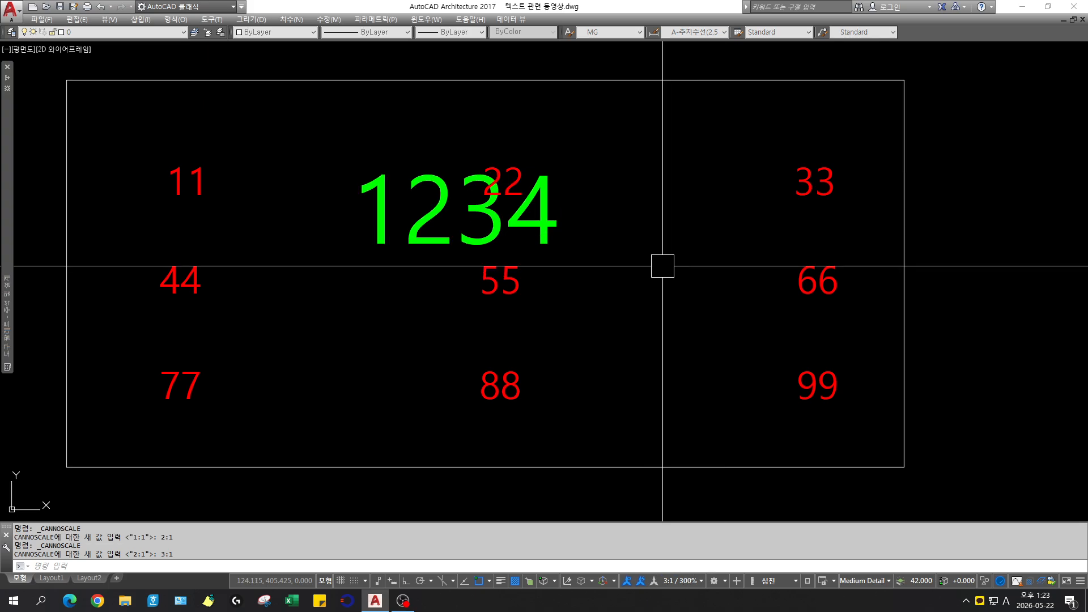
# Step: Set the drawing's annotation scale back to 1:1 and check the scale representations of the 1234 text in the lower frame
pyautogui.click(674, 582)
pyautogui.press('Escape')
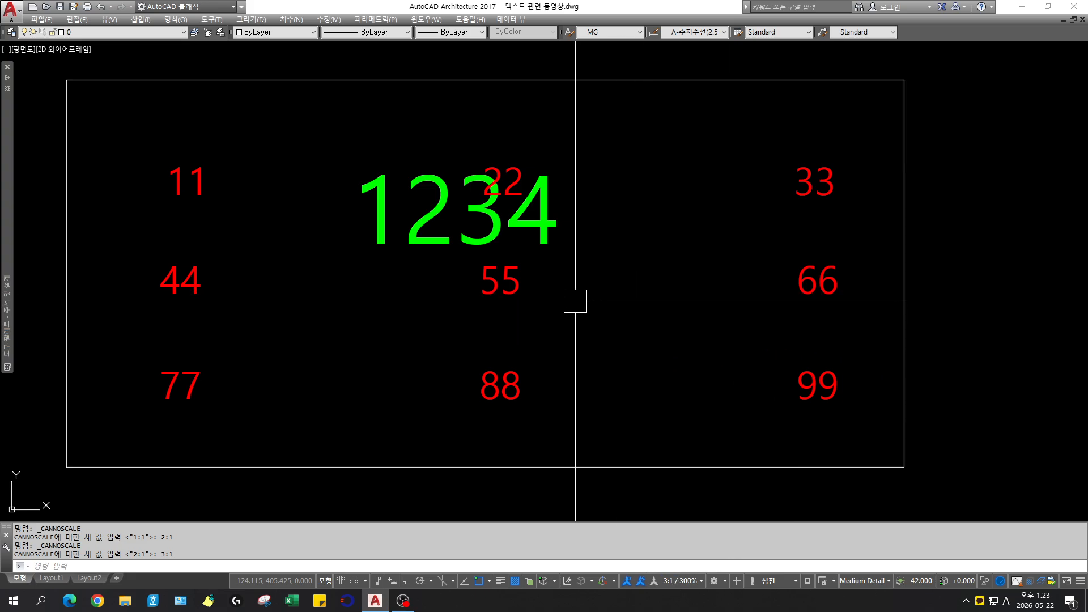
pyautogui.click(549, 236)
pyautogui.press('Escape')
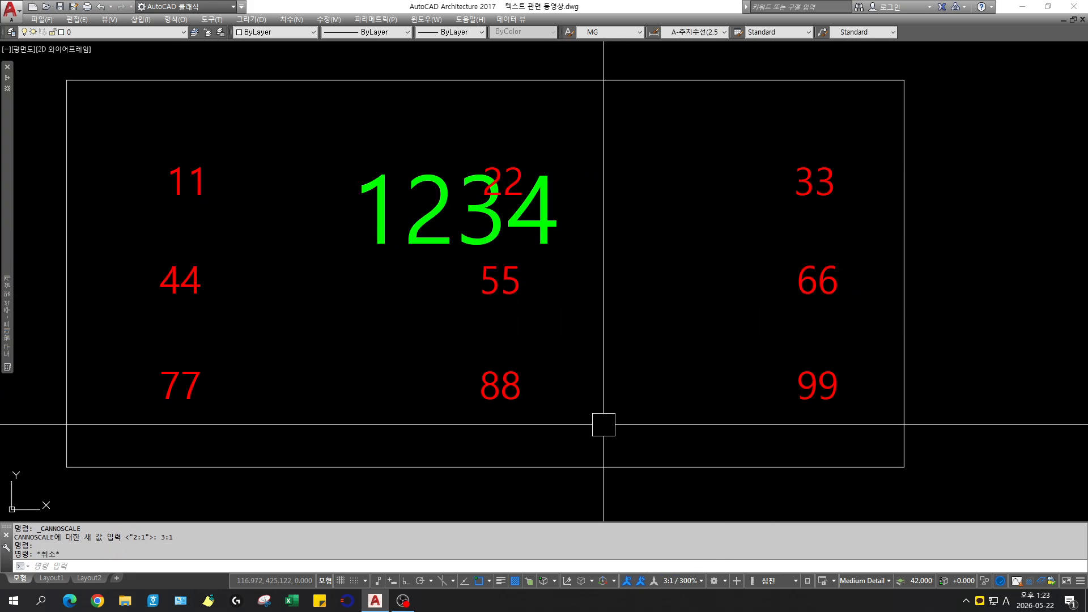
pyautogui.click(677, 579)
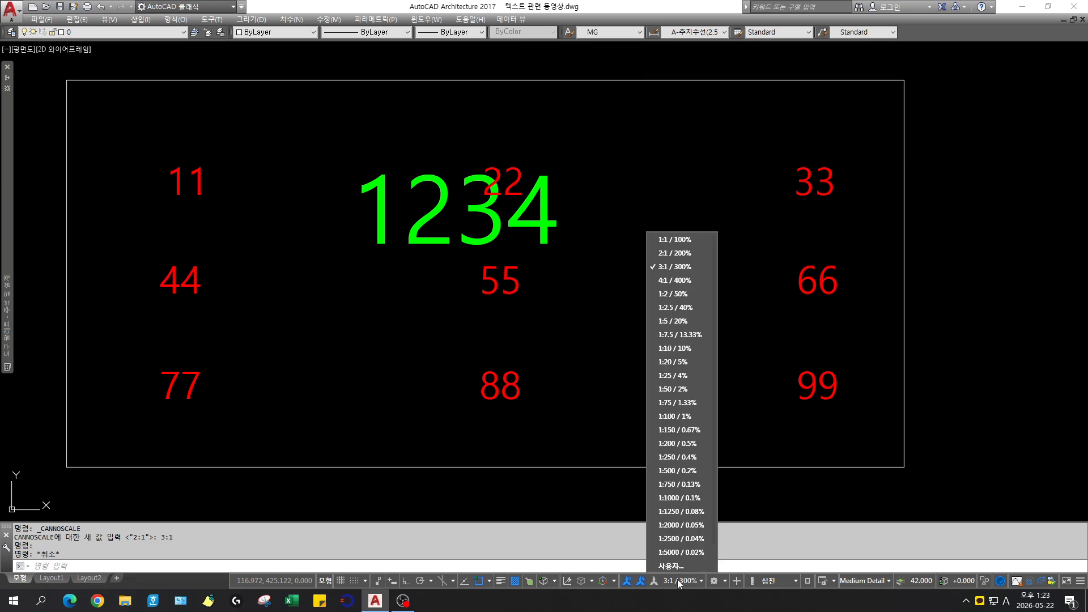
pyautogui.click(666, 240)
pyautogui.click(697, 329)
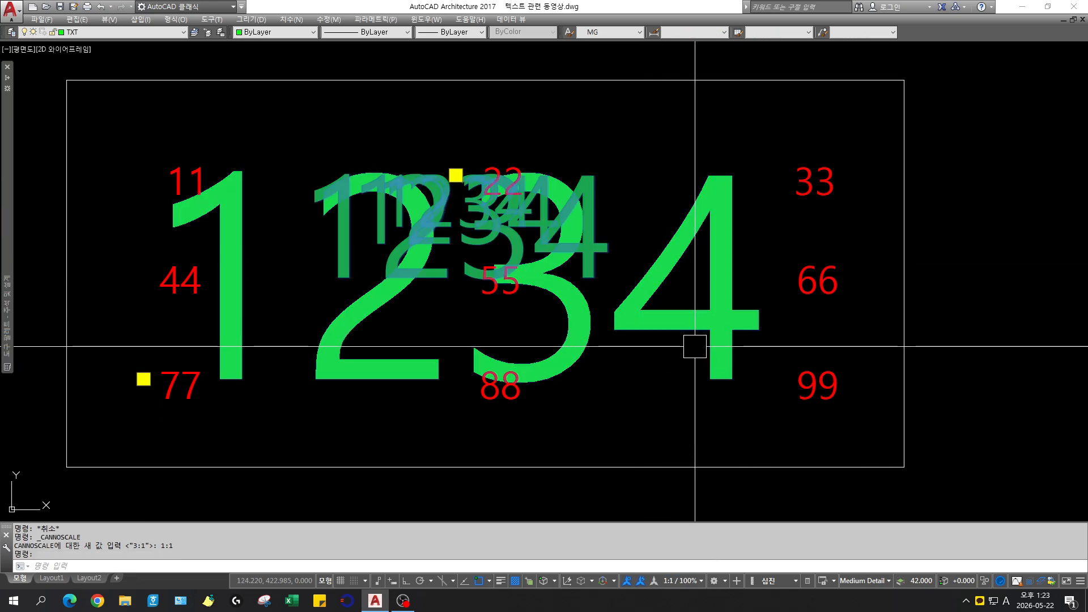
pyautogui.press('Escape')
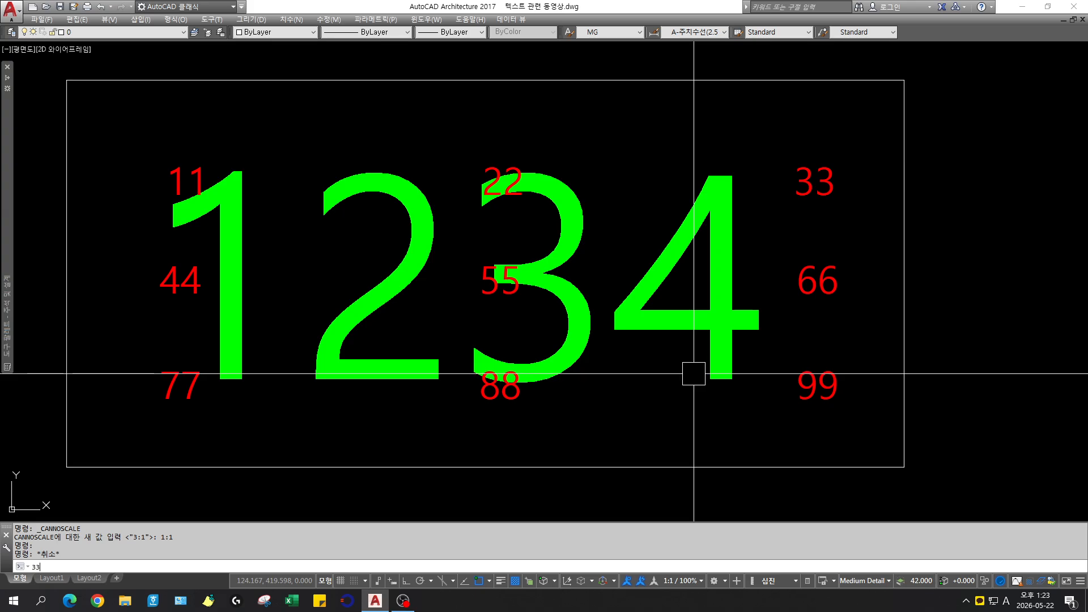
# Step: Run custom command 33 on the 1234 text to apply annotative scales 2, 2.5, 3 and 4:1 with top right (TR) justification
pyautogui.click(682, 338)
pyautogui.press('Return')
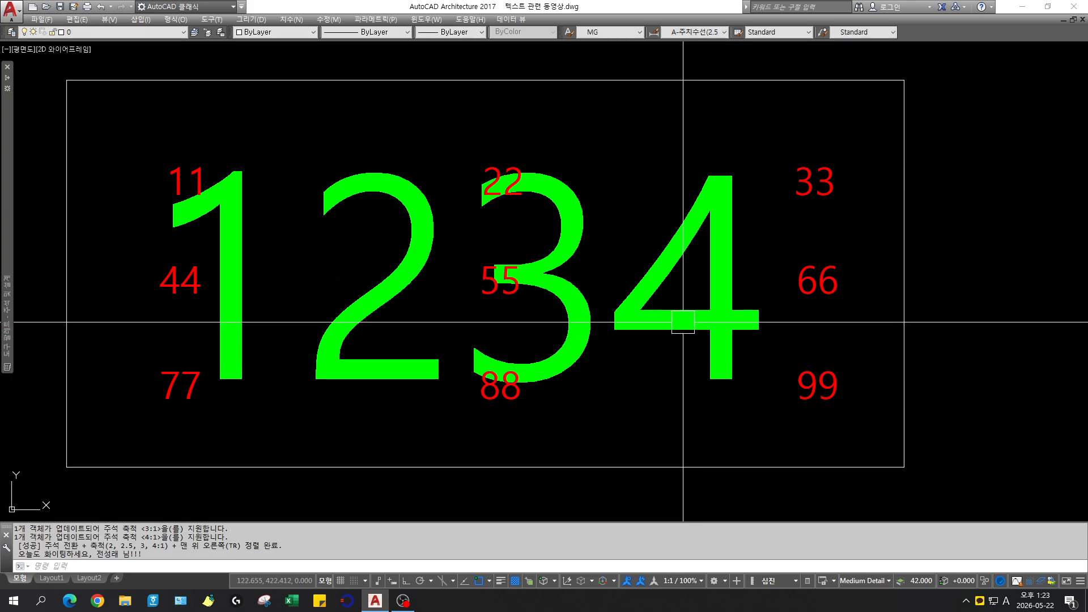
pyautogui.press('Escape')
# Step: Move the 1234 text slightly right and down within the lower frame labelled 11 to 99
pyautogui.write('m')
pyautogui.press('space')
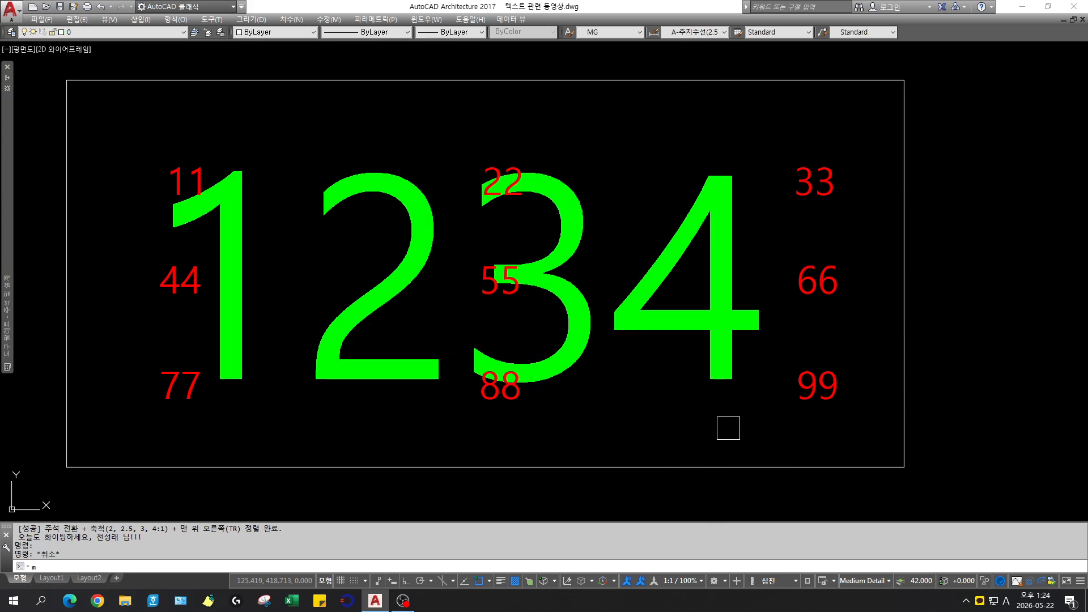
pyautogui.click(743, 429)
pyautogui.click(716, 362)
pyautogui.press('space')
pyautogui.click(994, 411)
pyautogui.click(1019, 418)
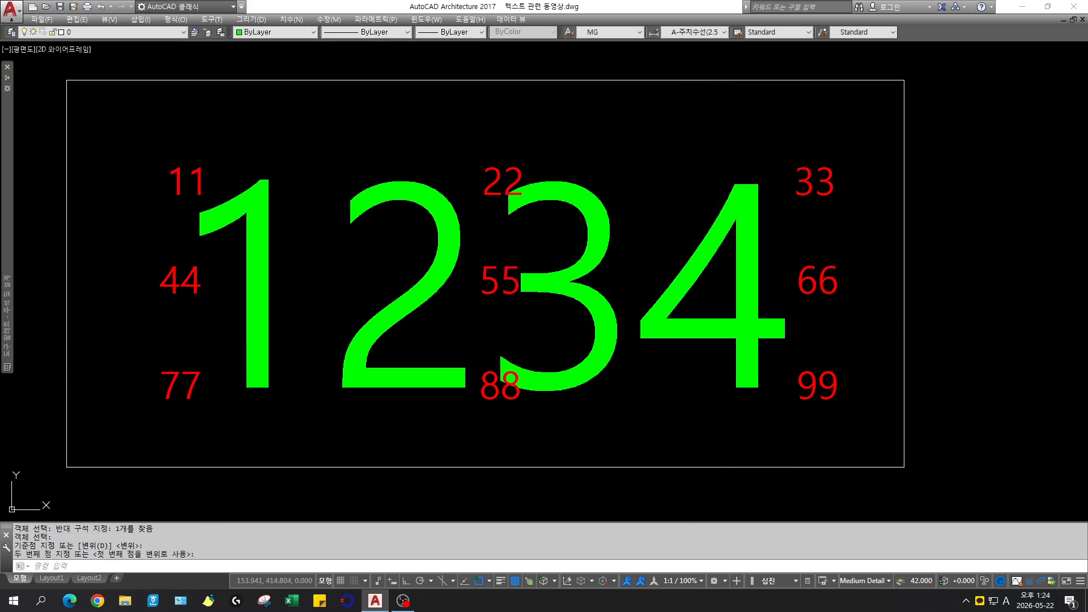
# Step: Examine the top right insertion point and annotative scale representations of the 1234 text in the lower frame
pyautogui.click(729, 348)
pyautogui.press('Escape')
pyautogui.click(688, 329)
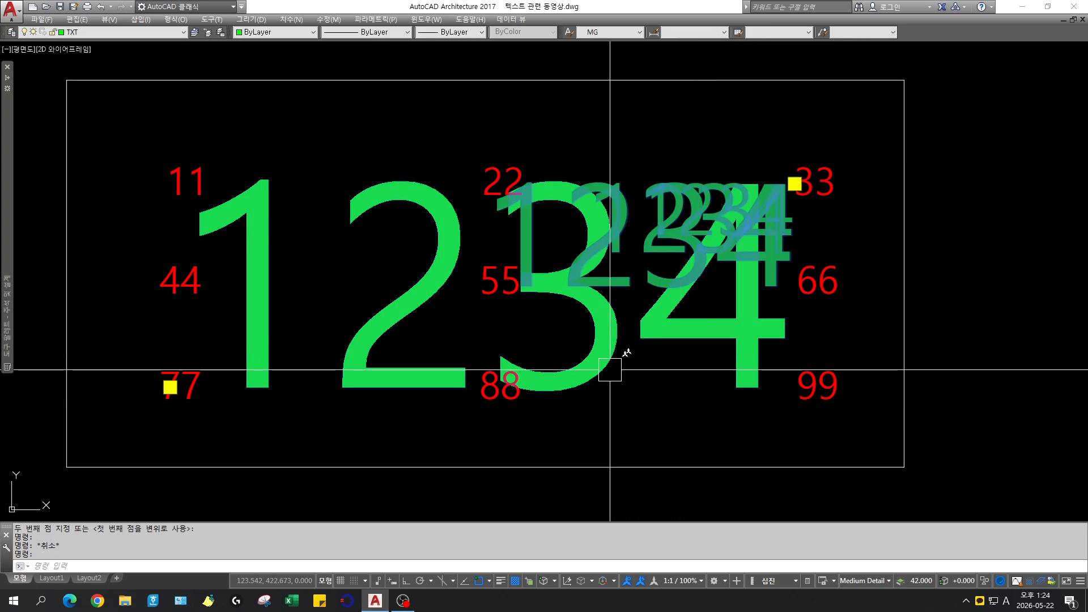
pyautogui.press('Escape')
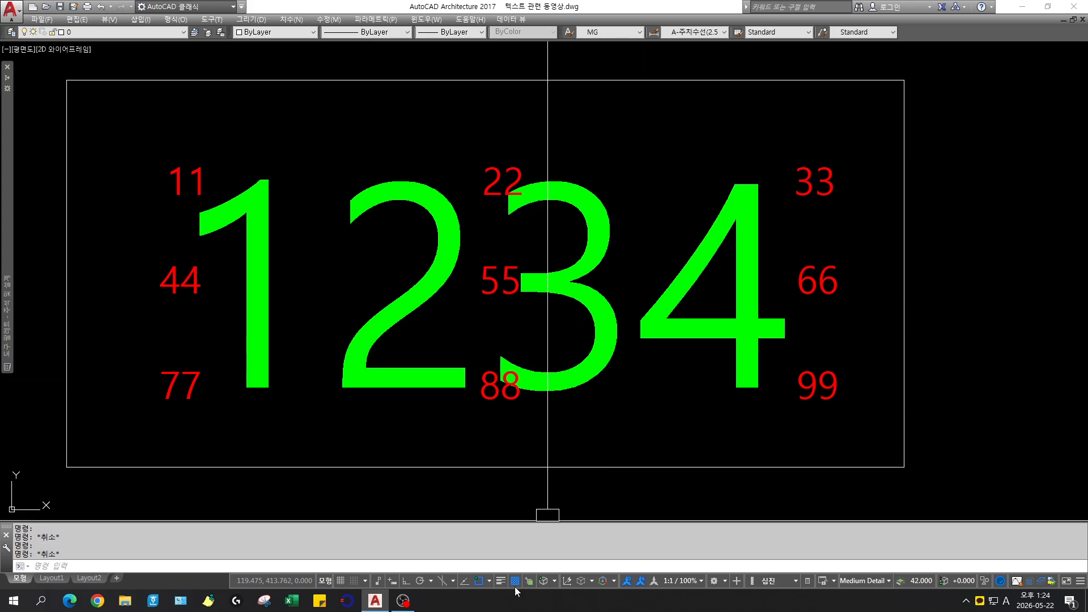
# Step: Cycle the drawing's annotation scale through 2:1, 3:1 and back to 1:1, checking the top-right-justified 1234 text at each scale
pyautogui.click(655, 583)
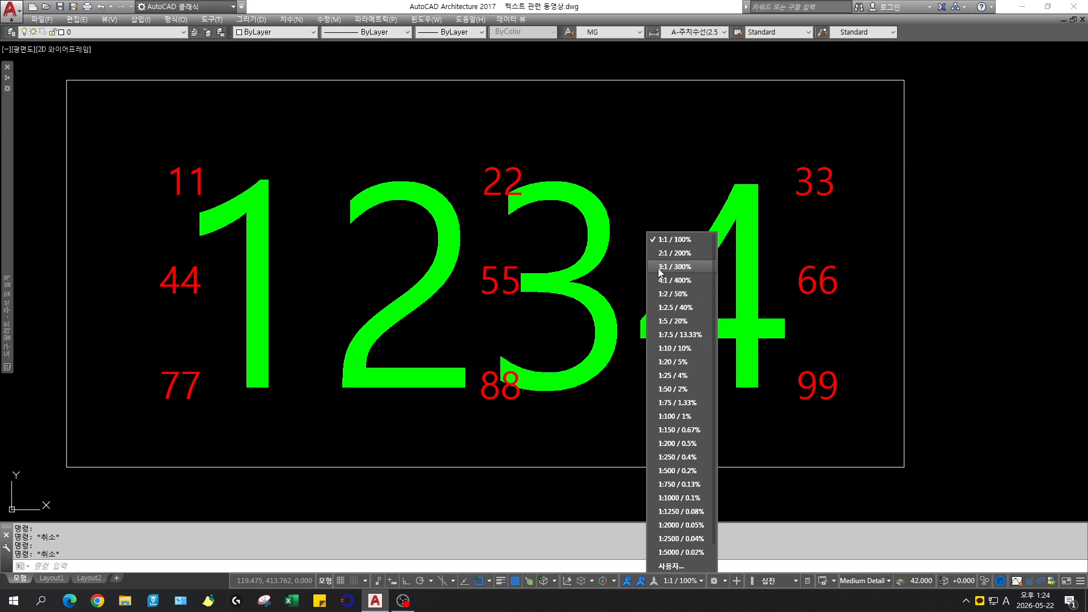
pyautogui.click(672, 253)
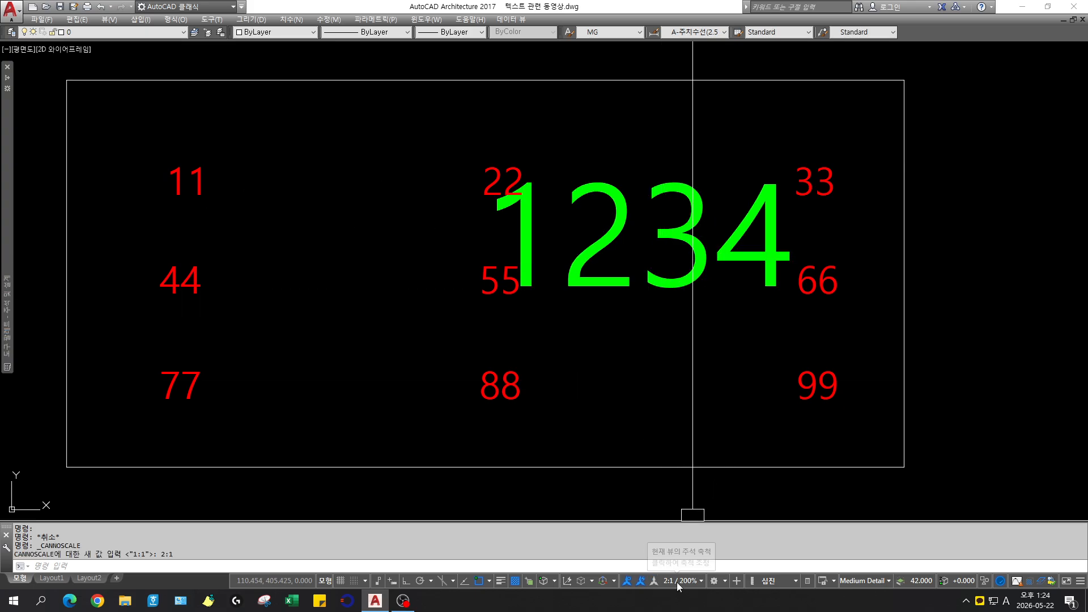
pyautogui.click(676, 583)
pyautogui.click(669, 267)
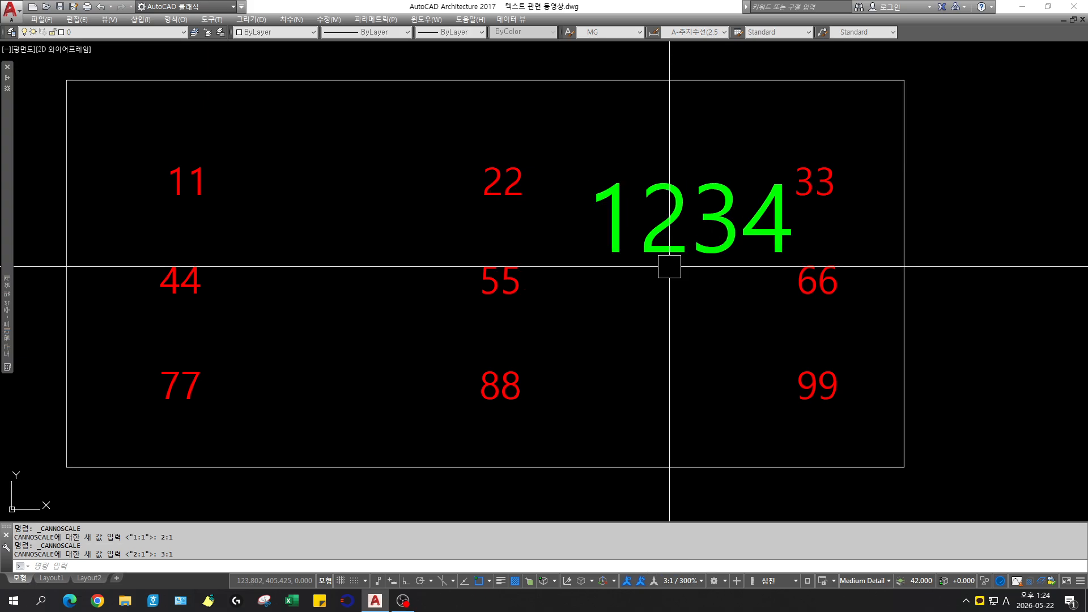
pyautogui.click(669, 250)
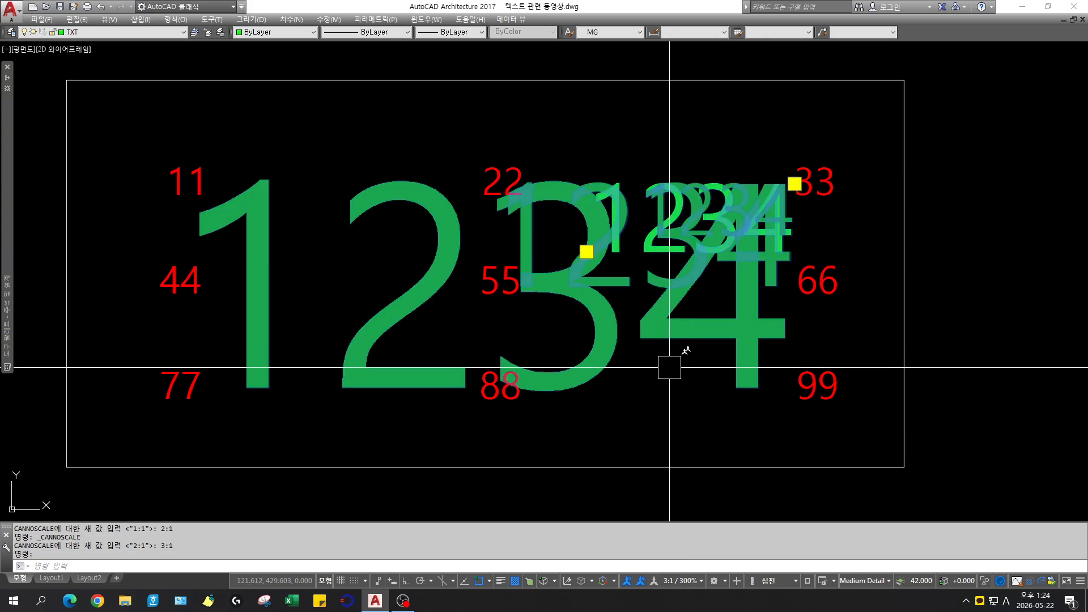
pyautogui.press('Escape')
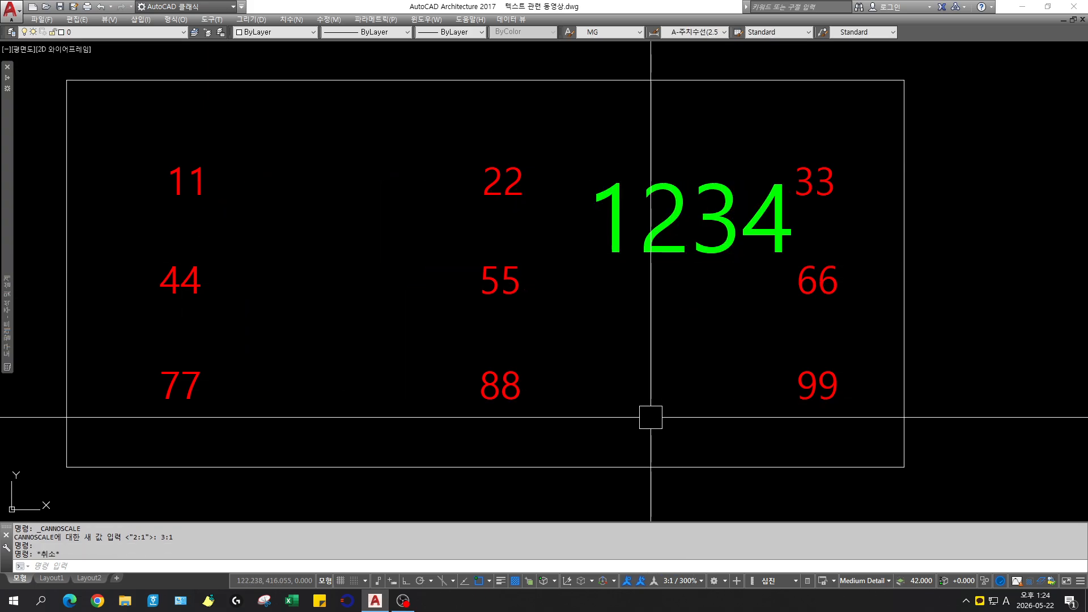
pyautogui.click(680, 581)
pyautogui.click(682, 240)
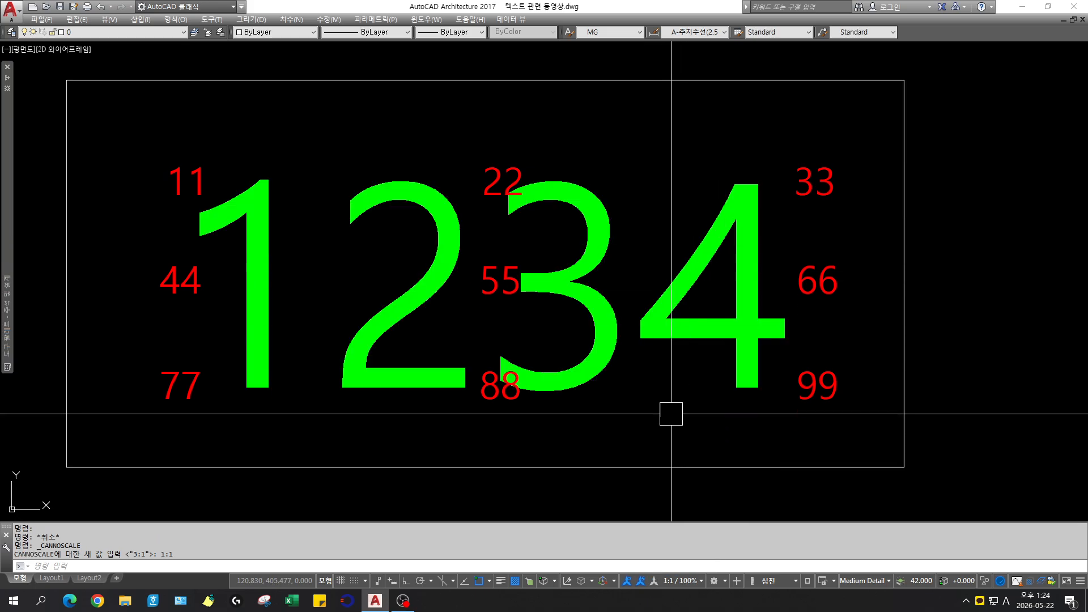
# Step: Grip-stretch the 1:1 representation of the 1234 text out of the lower frame, away from its other scale representations
pyautogui.click(684, 343)
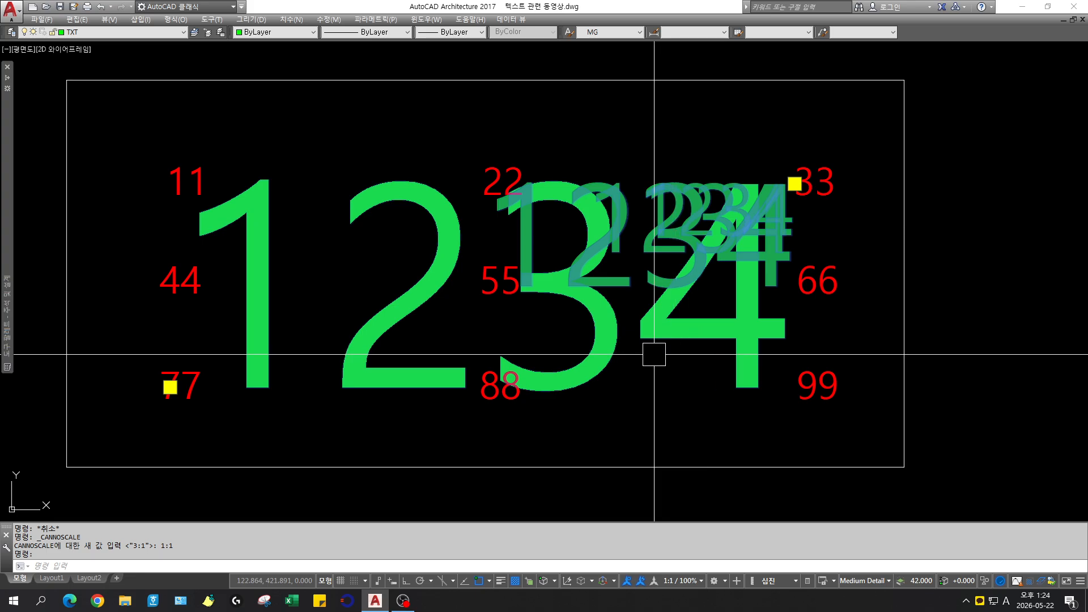
pyautogui.click(170, 387)
pyautogui.scroll(-4, 442, 417)
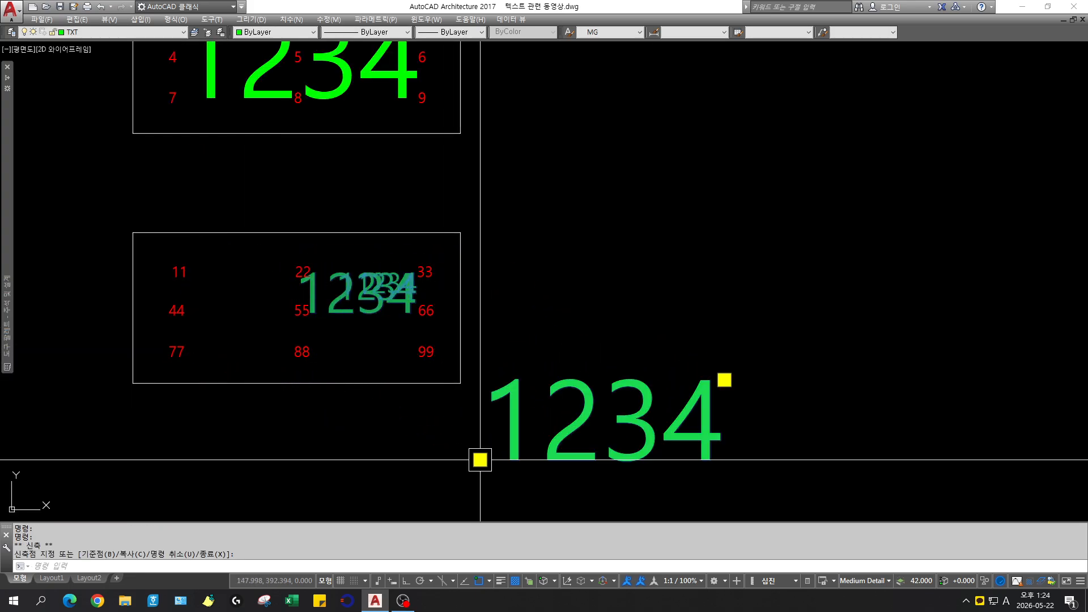
pyautogui.press('Escape')
pyautogui.press('Escape')
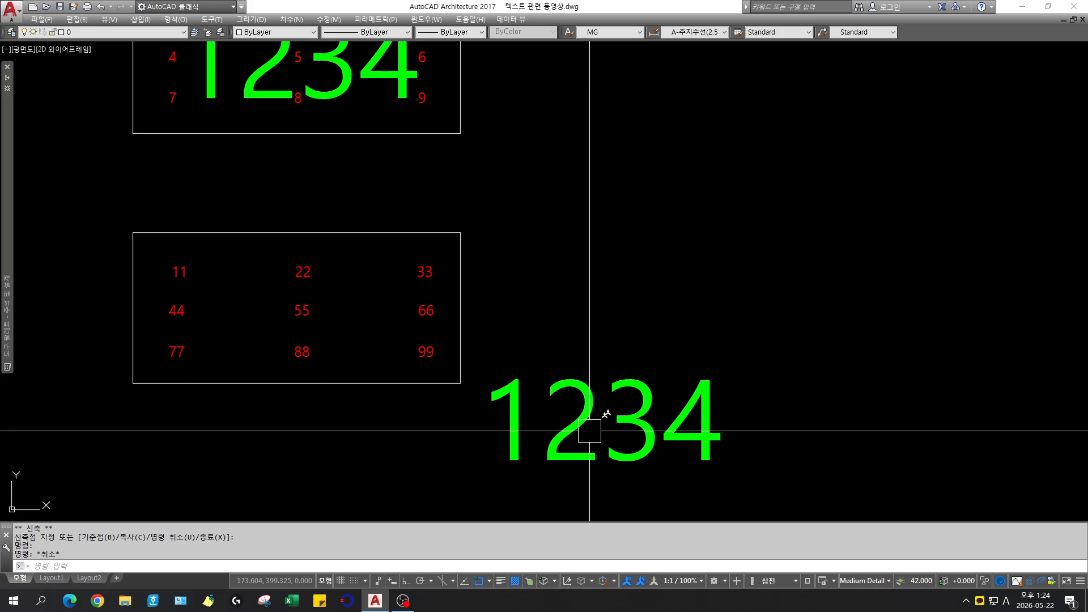
# Step: Run custom command 33 on the displaced 1234 text to realign its scale representations with top right (TR) justification
pyautogui.write('33')
pyautogui.press('Return')
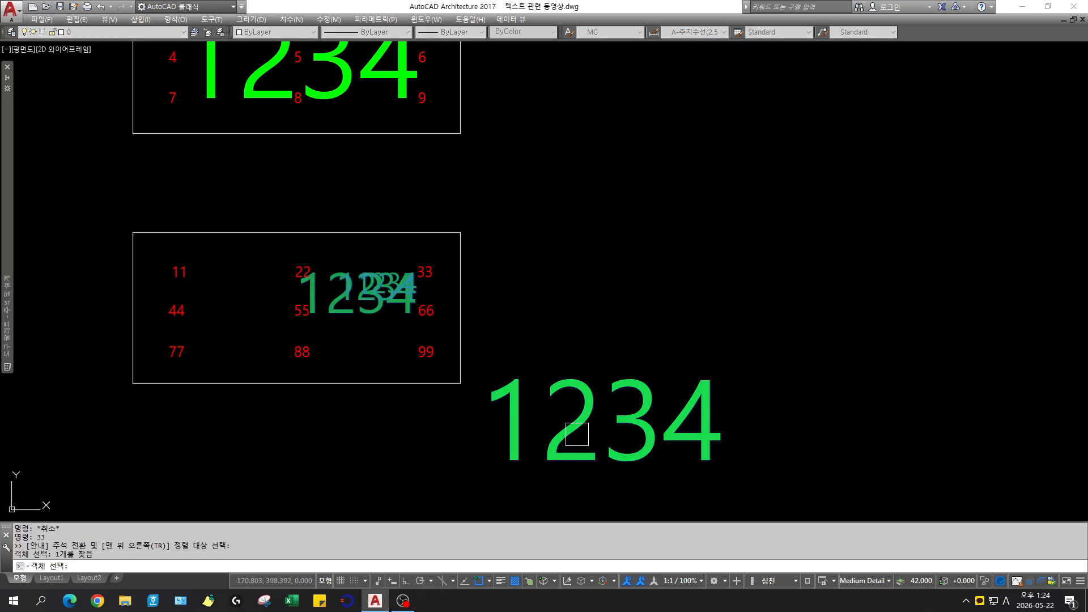
pyautogui.press('Escape')
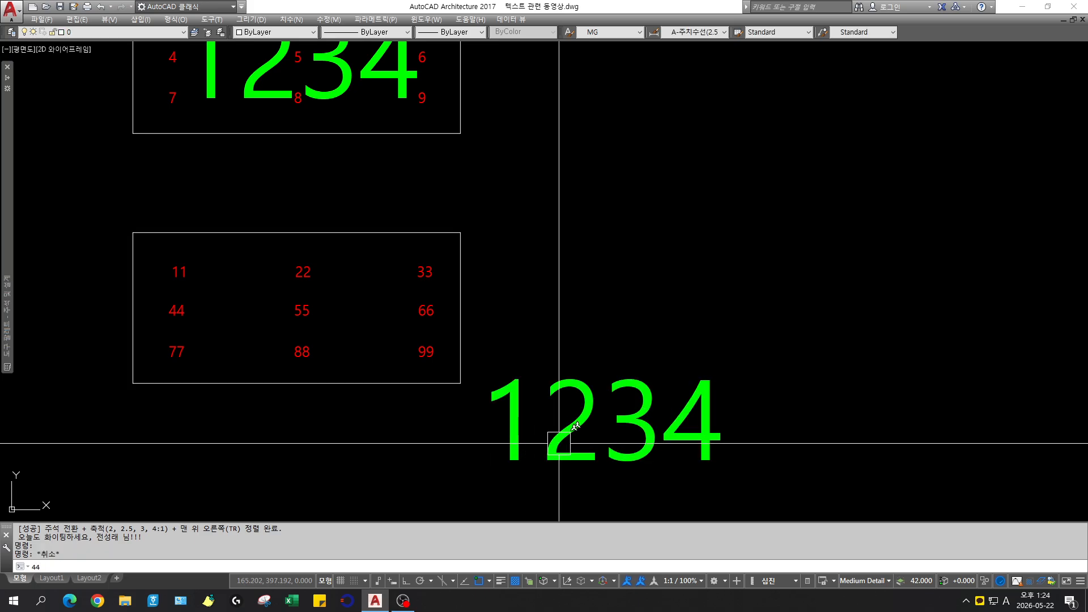
# Step: Move the realigned 1234 text up and to the right, into the empty area beside the lower frame
pyautogui.press('BackSpace')
pyautogui.write('m')
pyautogui.press('Return')
pyautogui.click(567, 443)
pyautogui.press('Return')
pyautogui.click(605, 440)
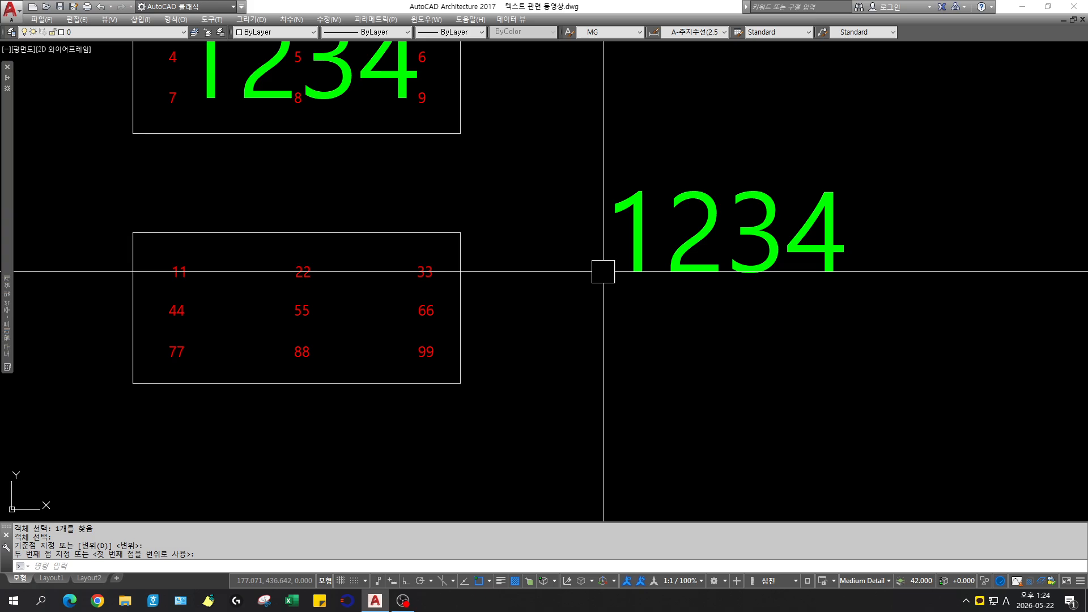
pyautogui.click(601, 269)
pyautogui.press('Escape')
# Step: Grip-stretch the 1:1 representation of the 1234 text down and left, away from its other scale representations beside the lower frame
pyautogui.click(690, 274)
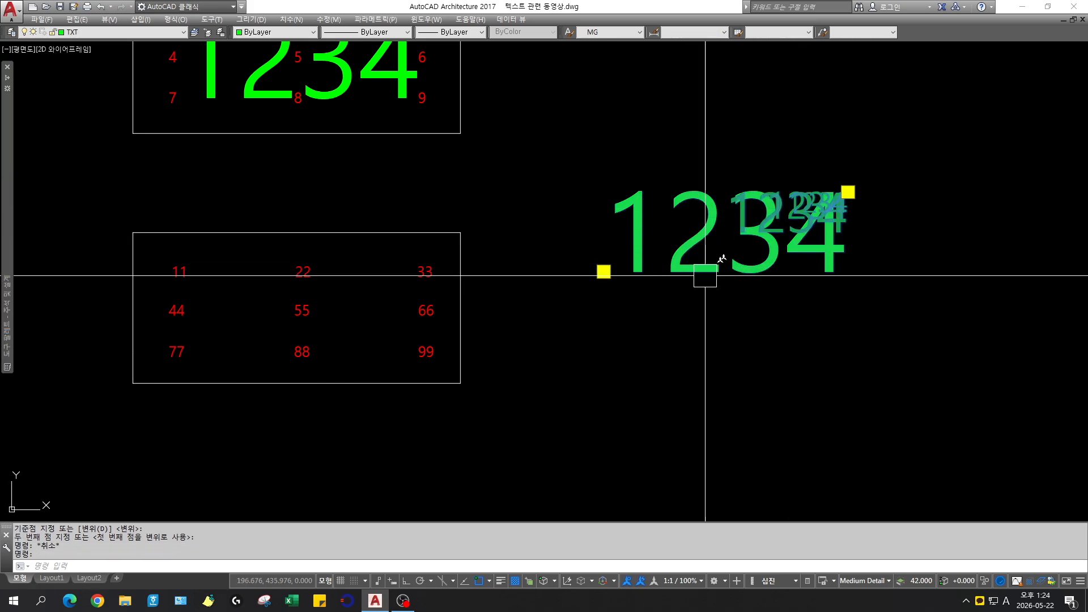
pyautogui.click(603, 271)
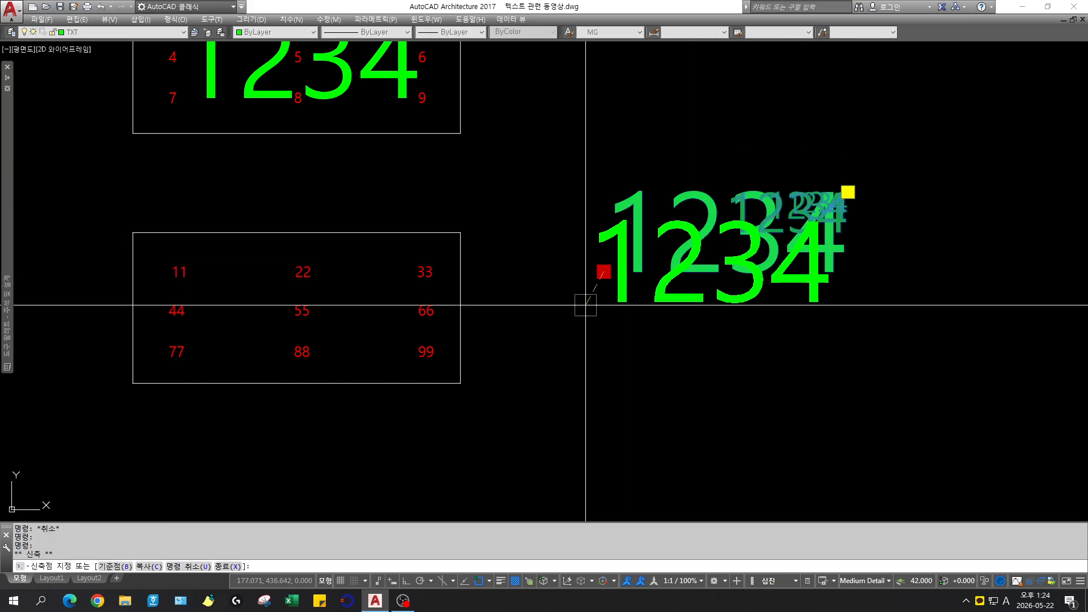
pyautogui.click(527, 424)
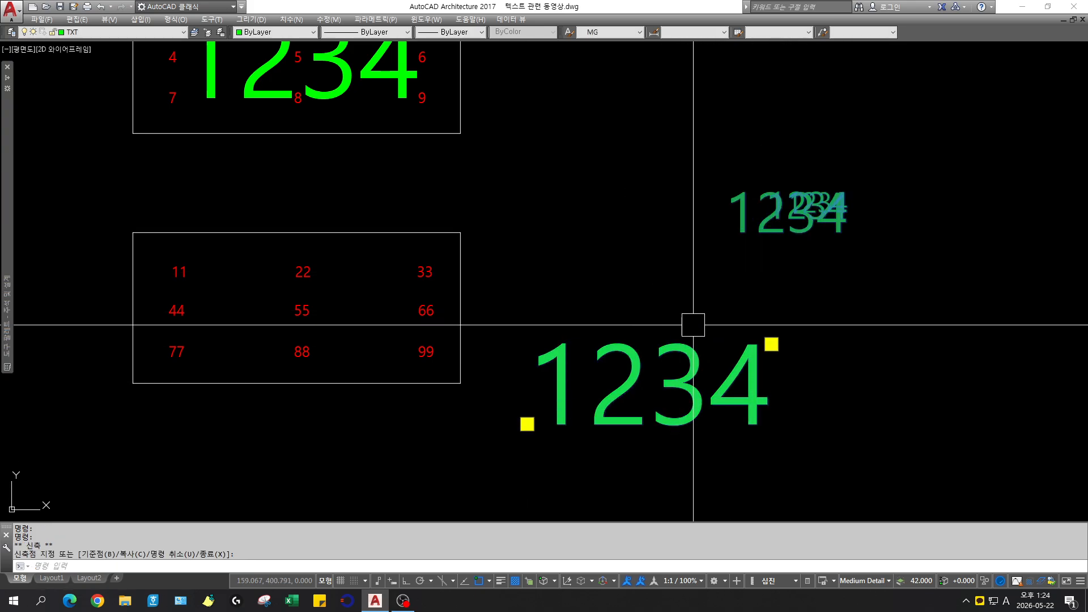
pyautogui.press('Escape')
pyautogui.press('Escape')
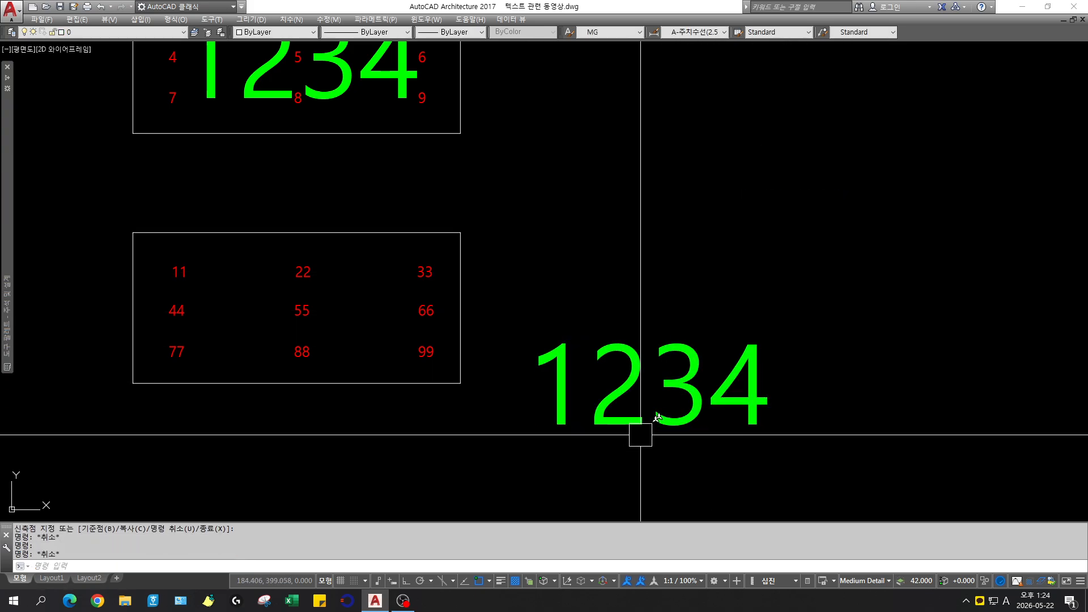
# Step: Run custom command 55 on the displaced 1234 text to apply annotative scales 2, 2.5, 3 and 4:1 with middle center (MC) justification
pyautogui.write('55')
pyautogui.press('Return')
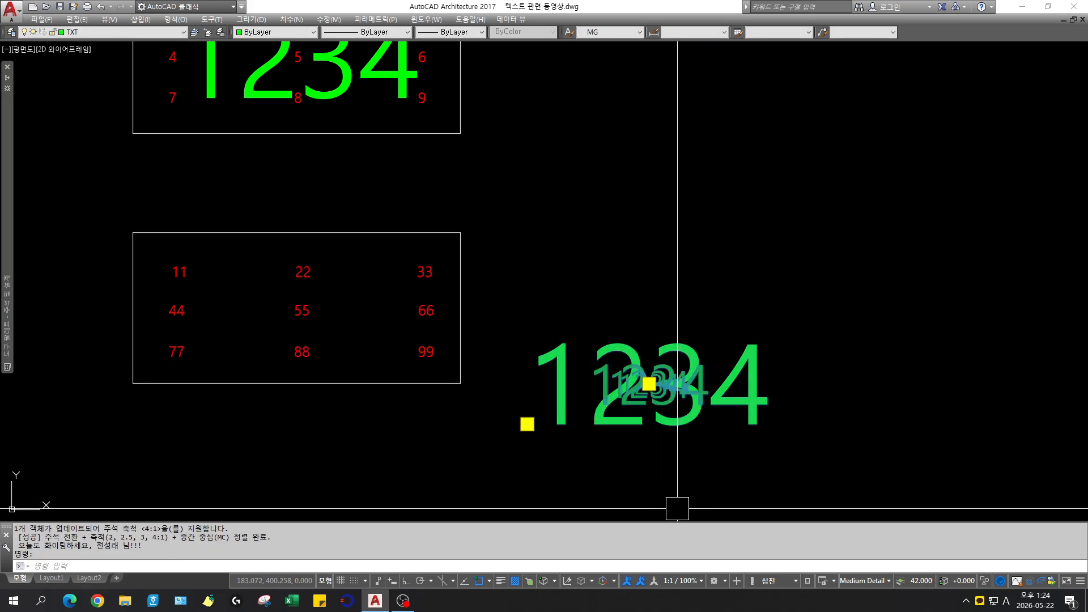
pyautogui.press('Escape')
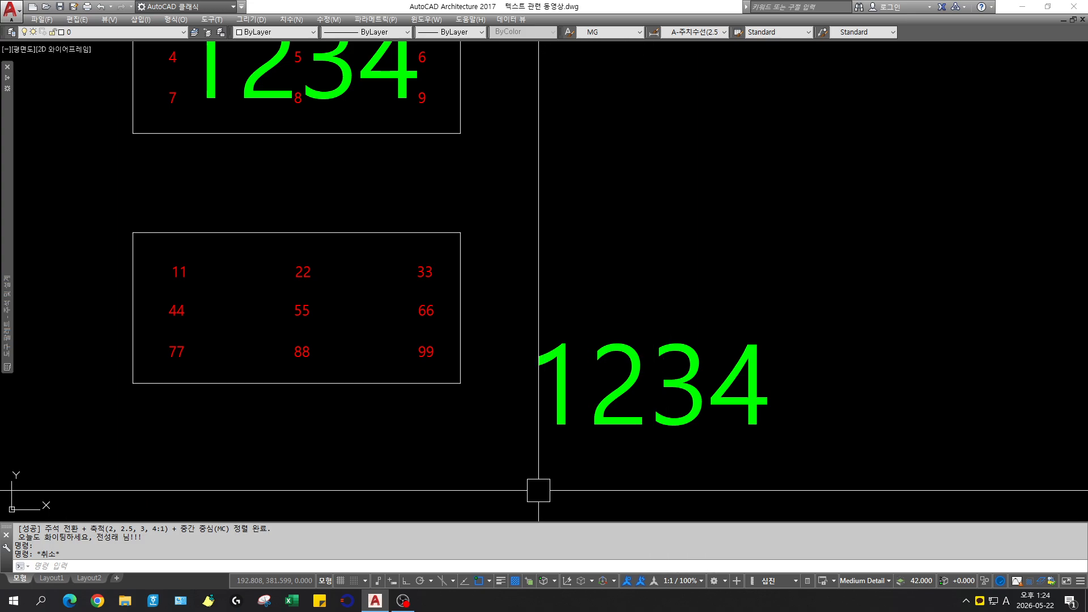